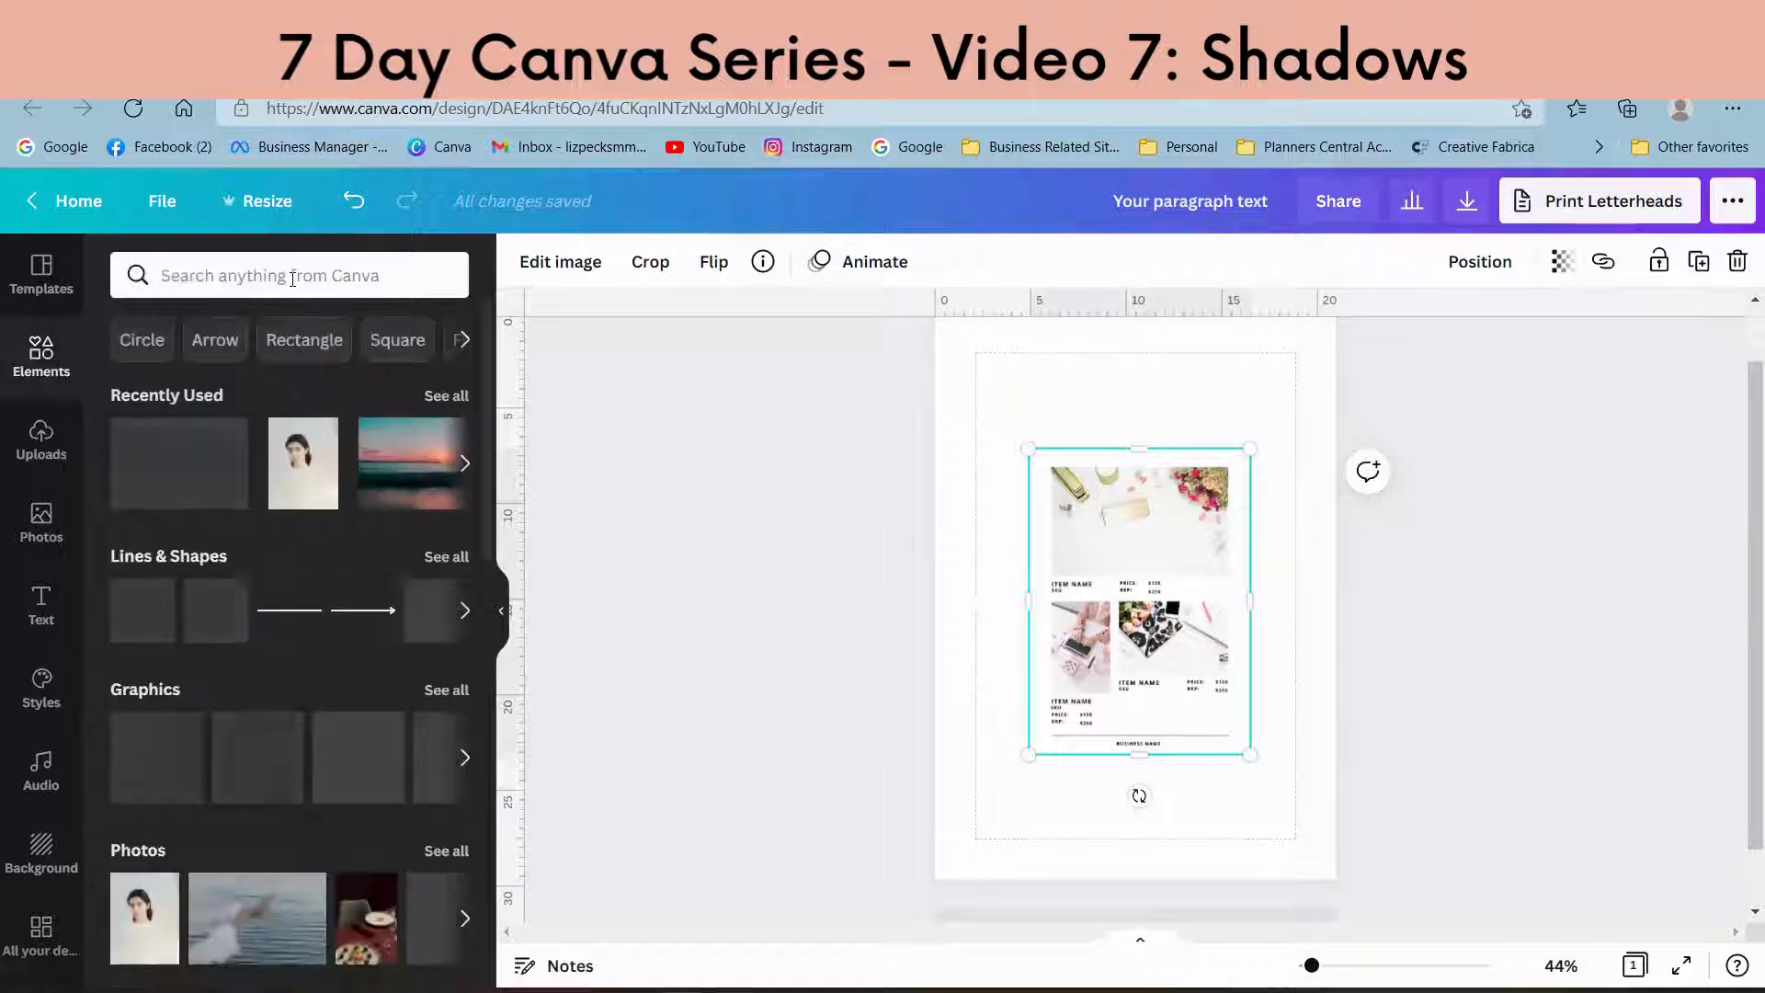
# Step: Search the elements library for "shadow" and filter the results to static and free items
pyautogui.click(292, 279)
pyautogui.write('shadow')
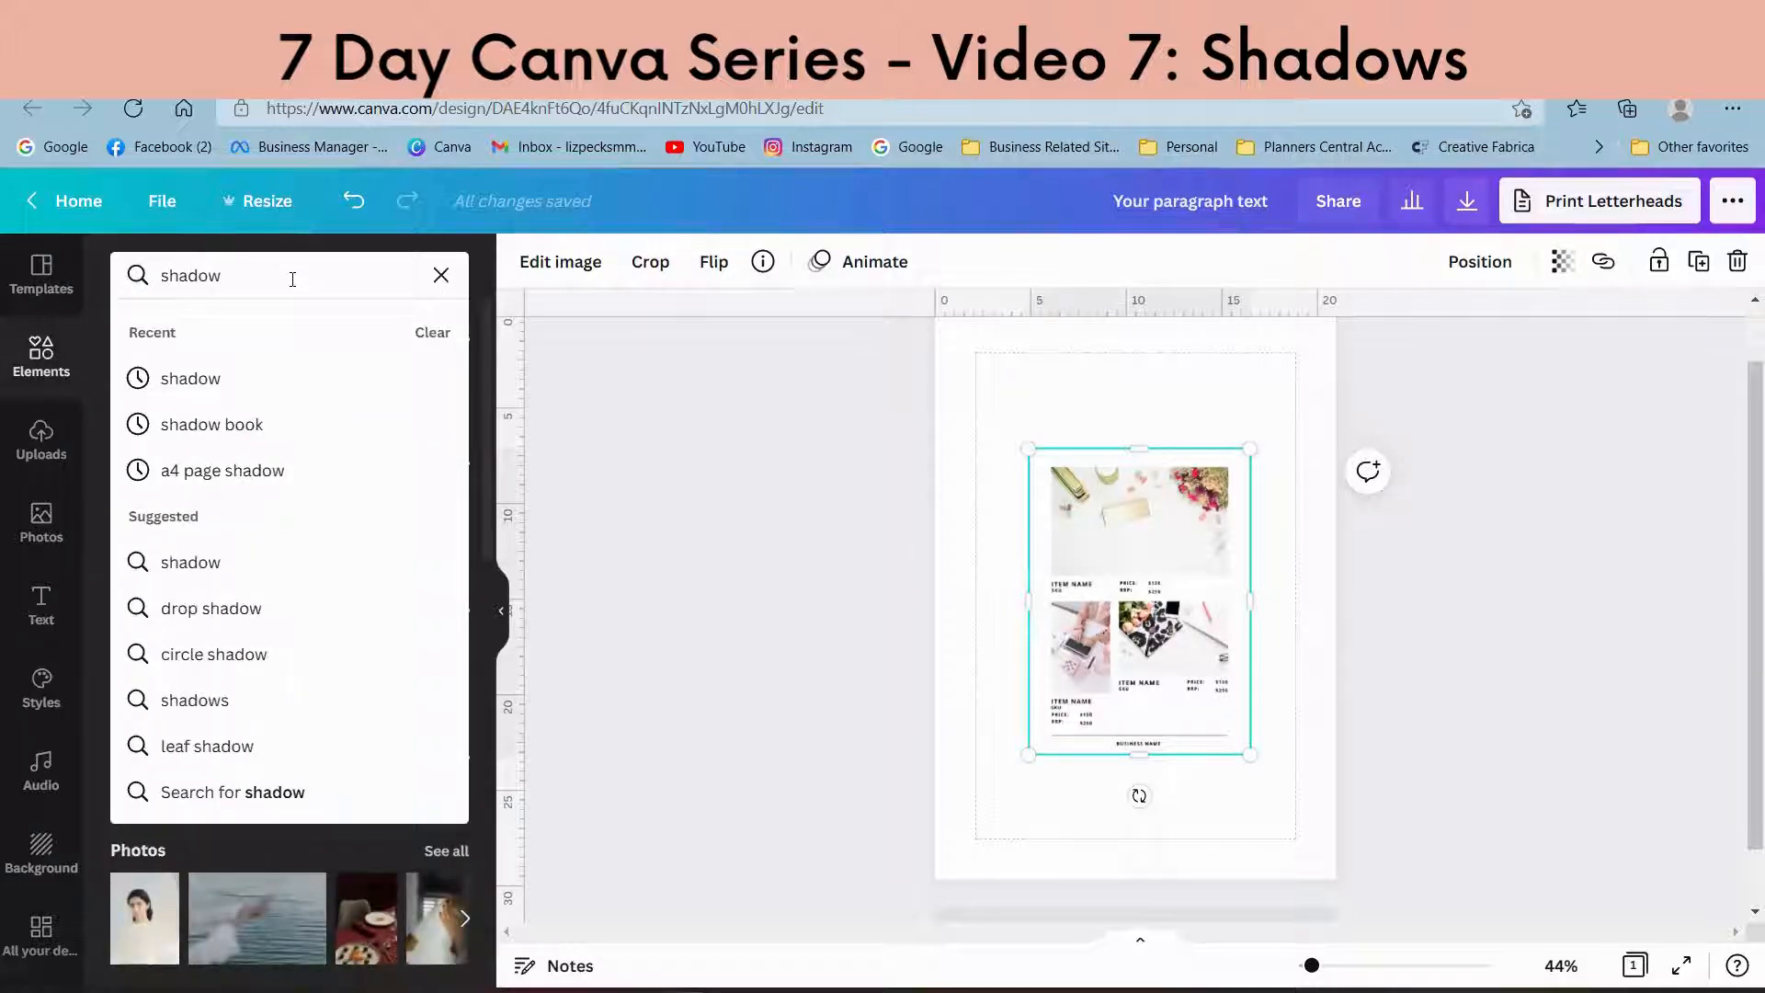
pyautogui.press('Return')
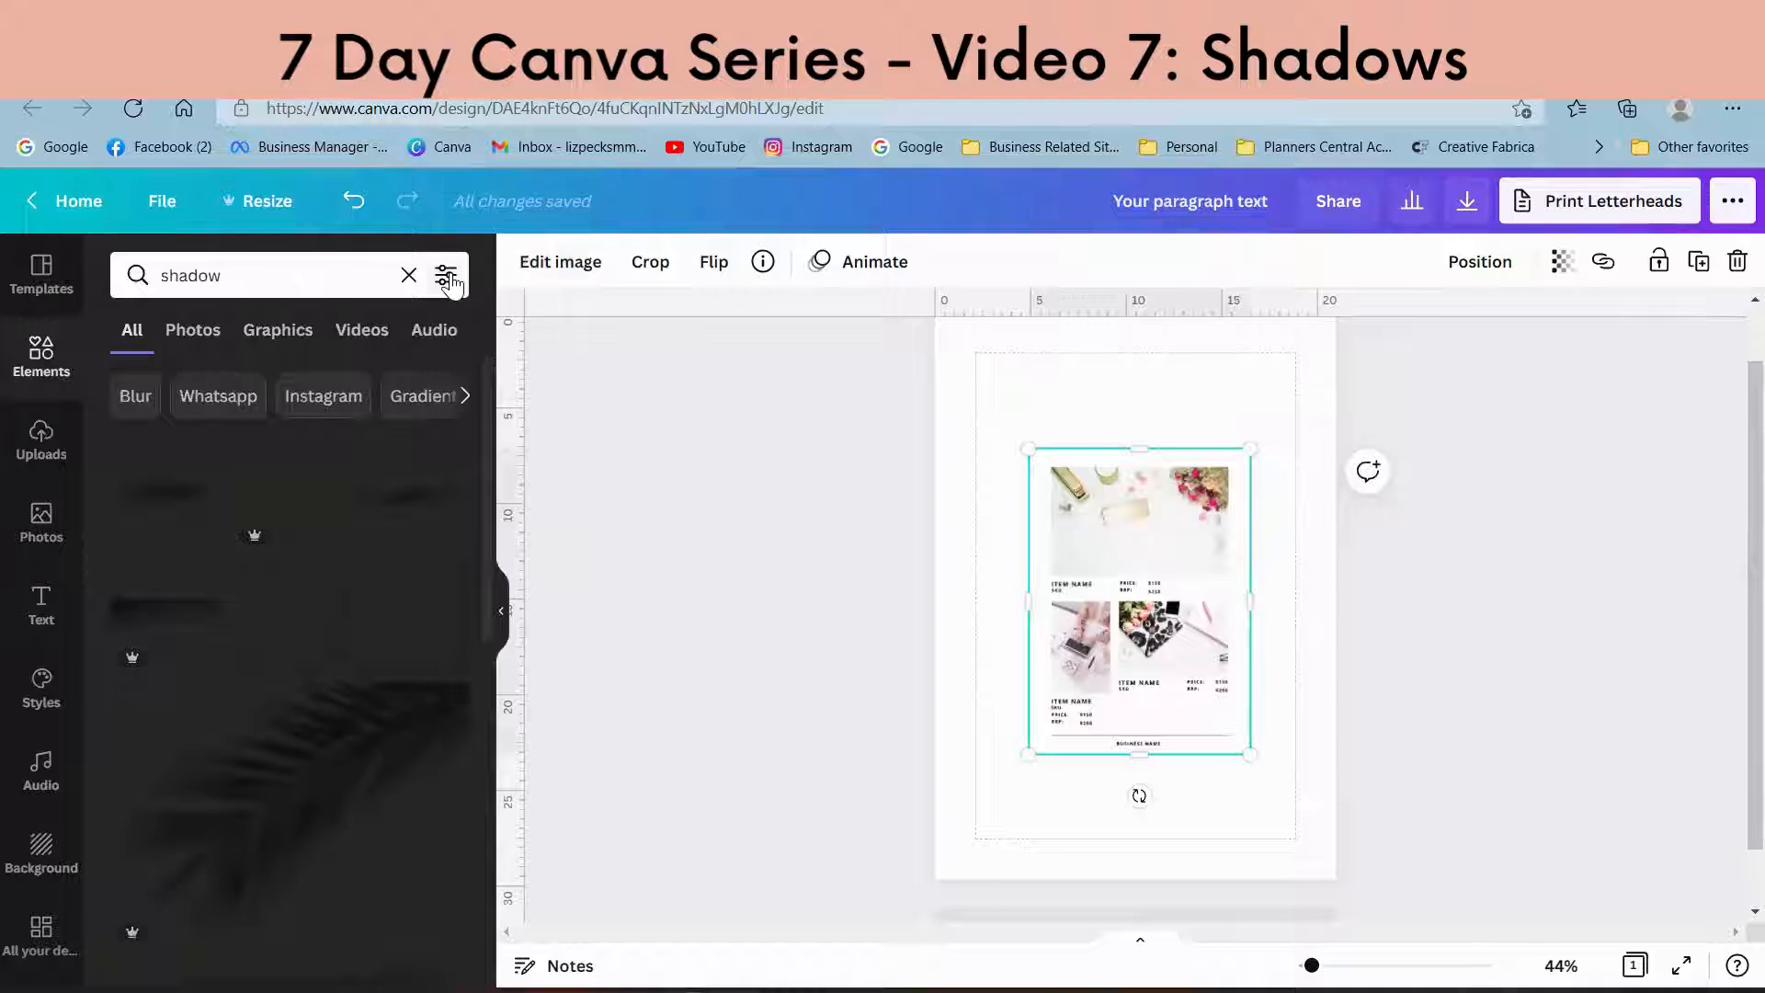
pyautogui.click(449, 277)
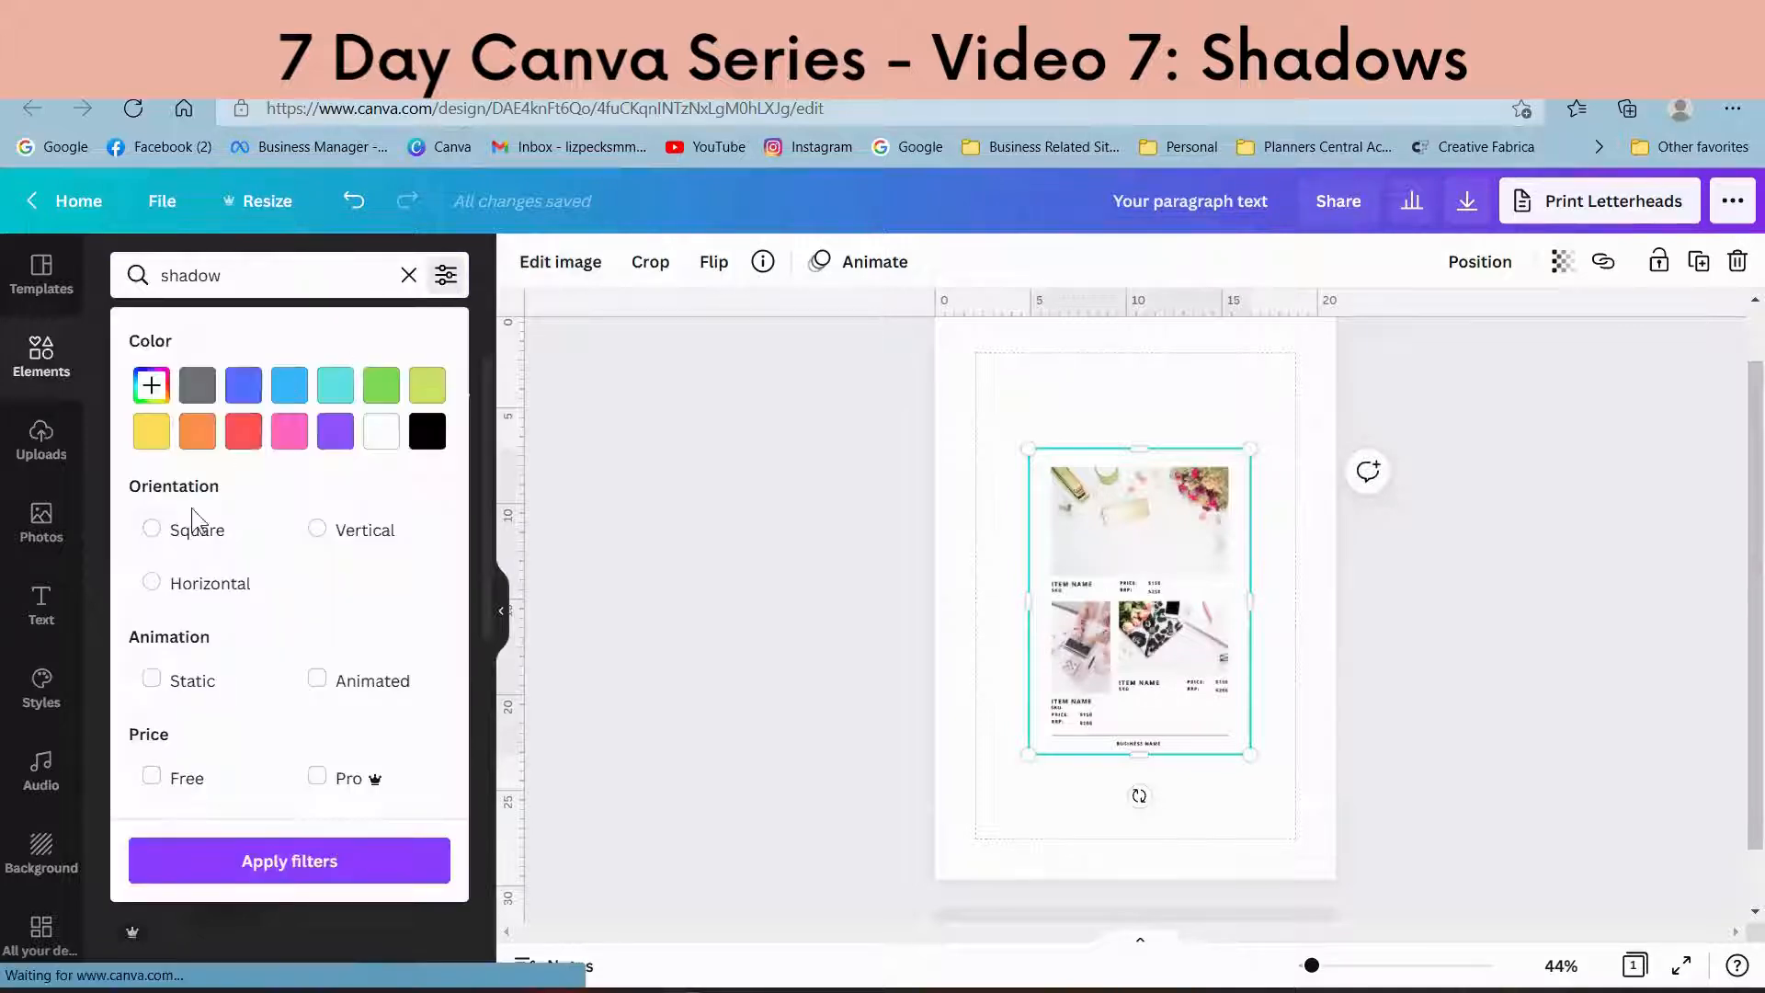
pyautogui.click(149, 680)
pyautogui.click(150, 777)
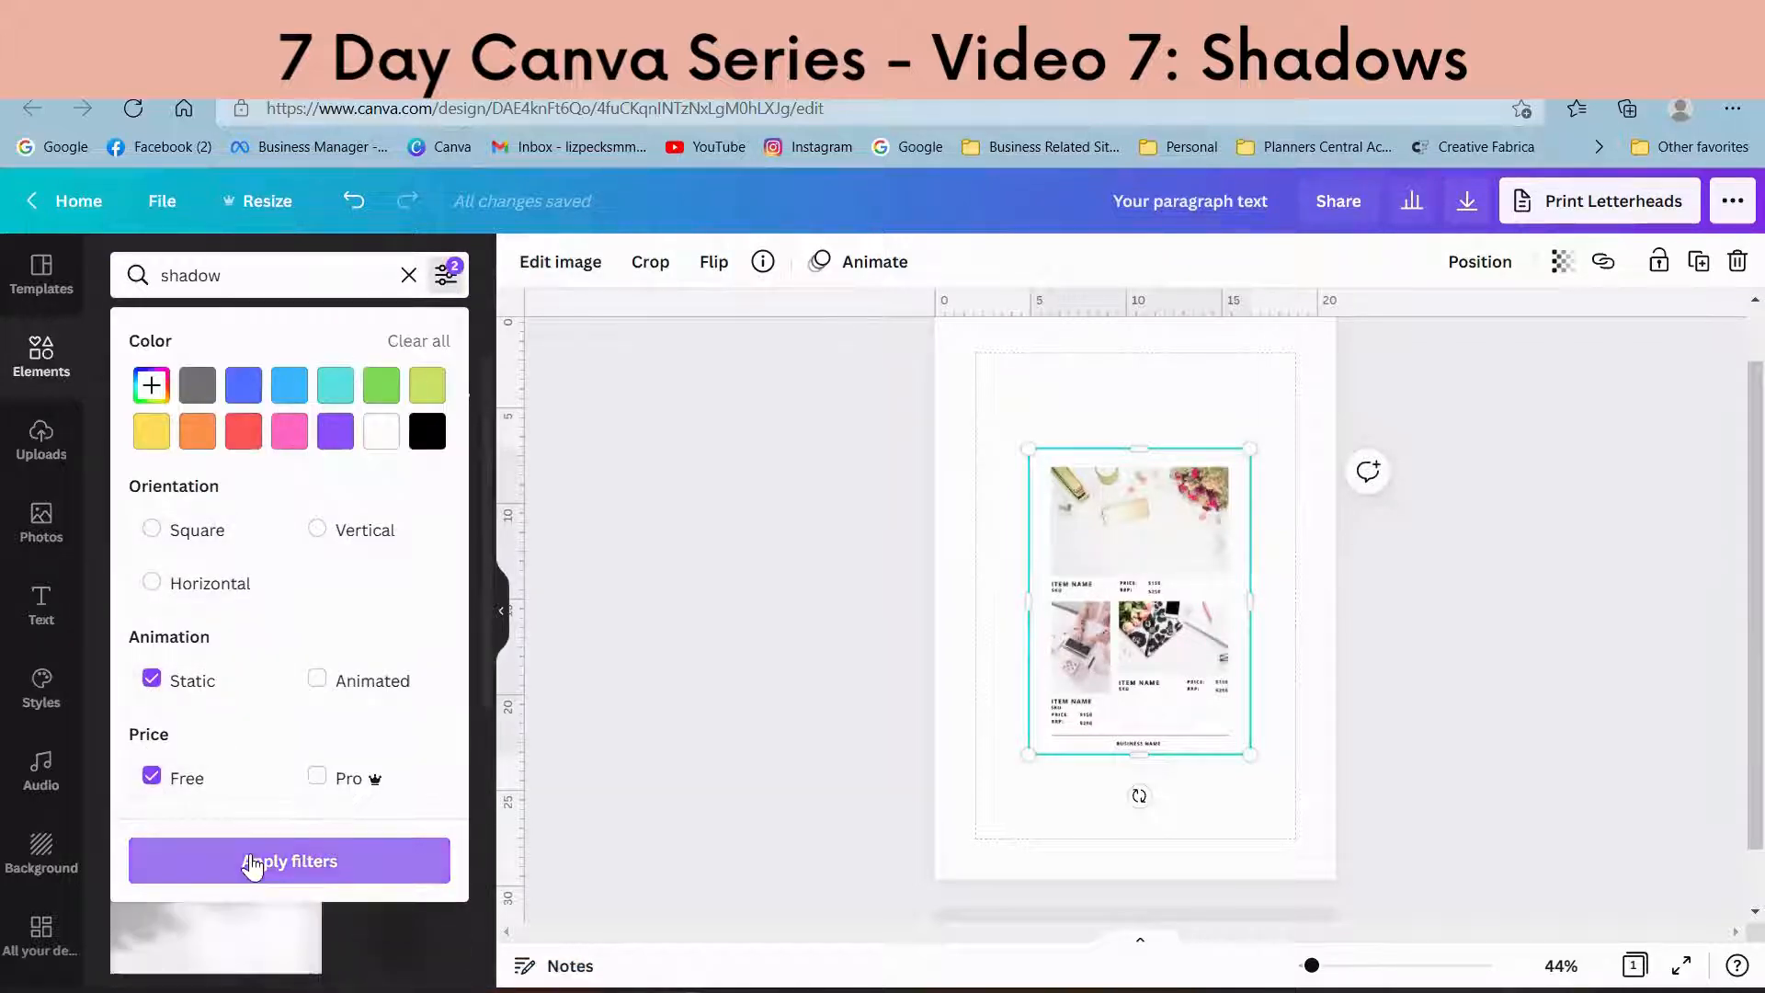
pyautogui.click(251, 866)
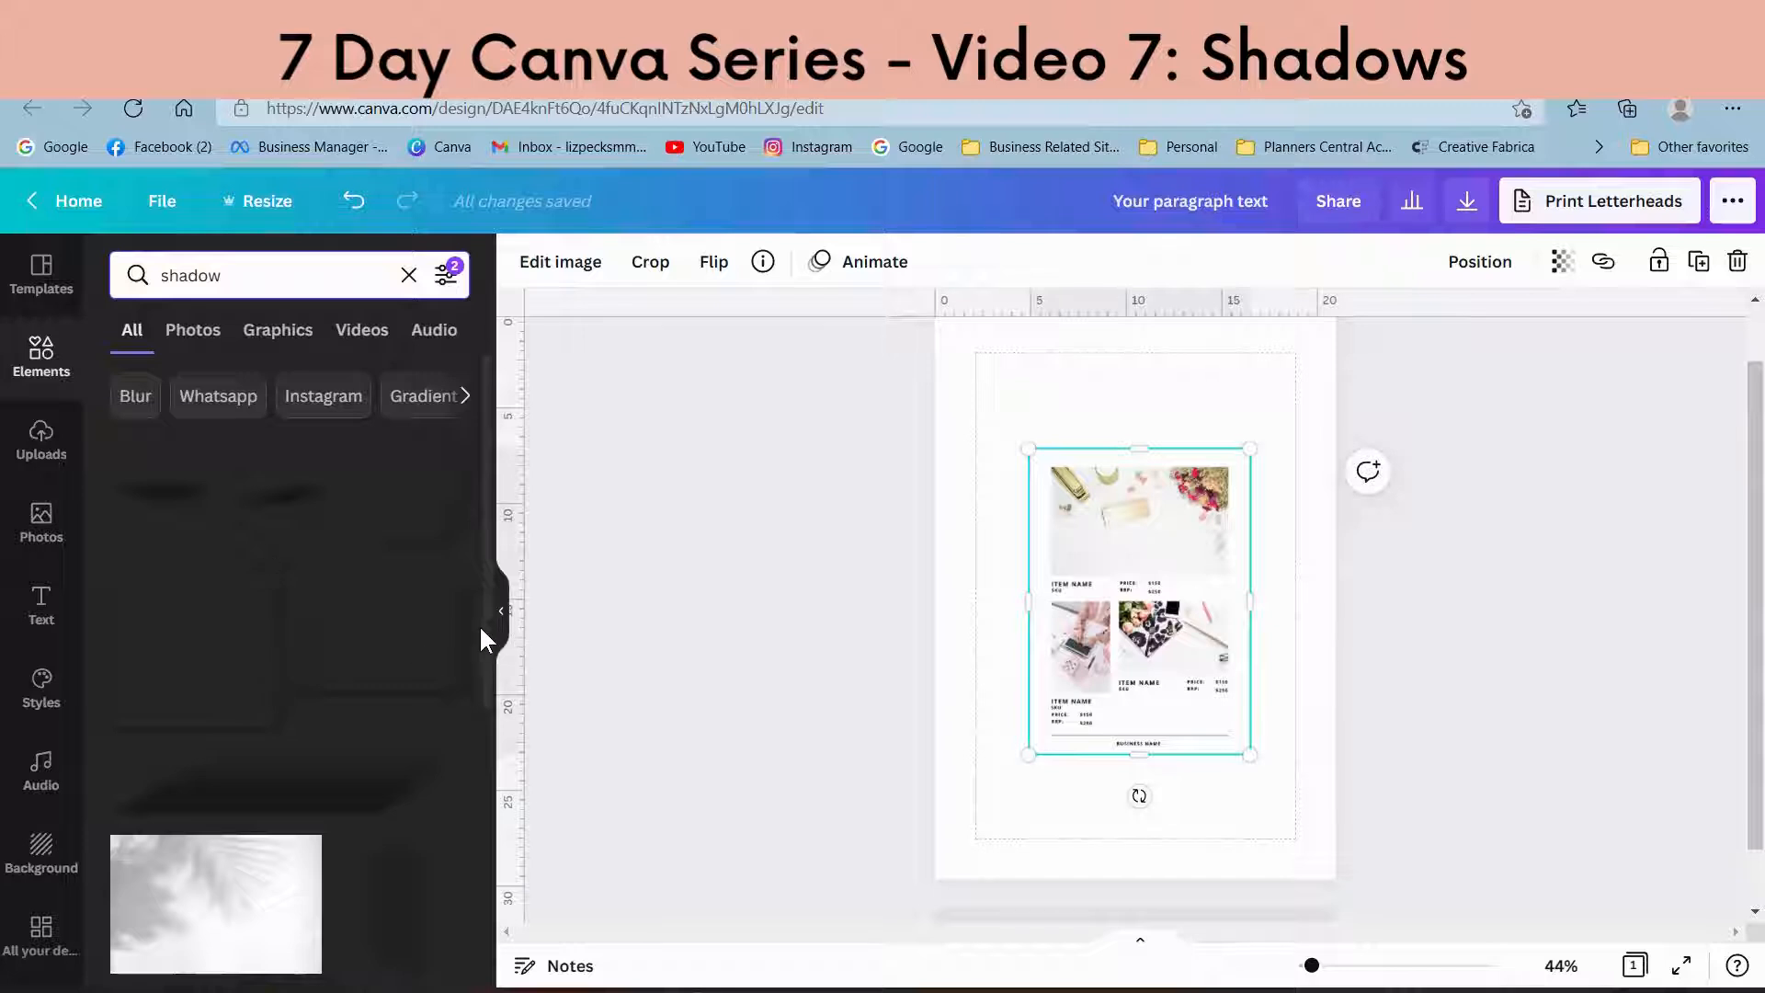
# Step: Find a rectangular page-shaped drop shadow among the results and add it to the page
pyautogui.moveTo(490, 629); pyautogui.dragTo(484, 885)
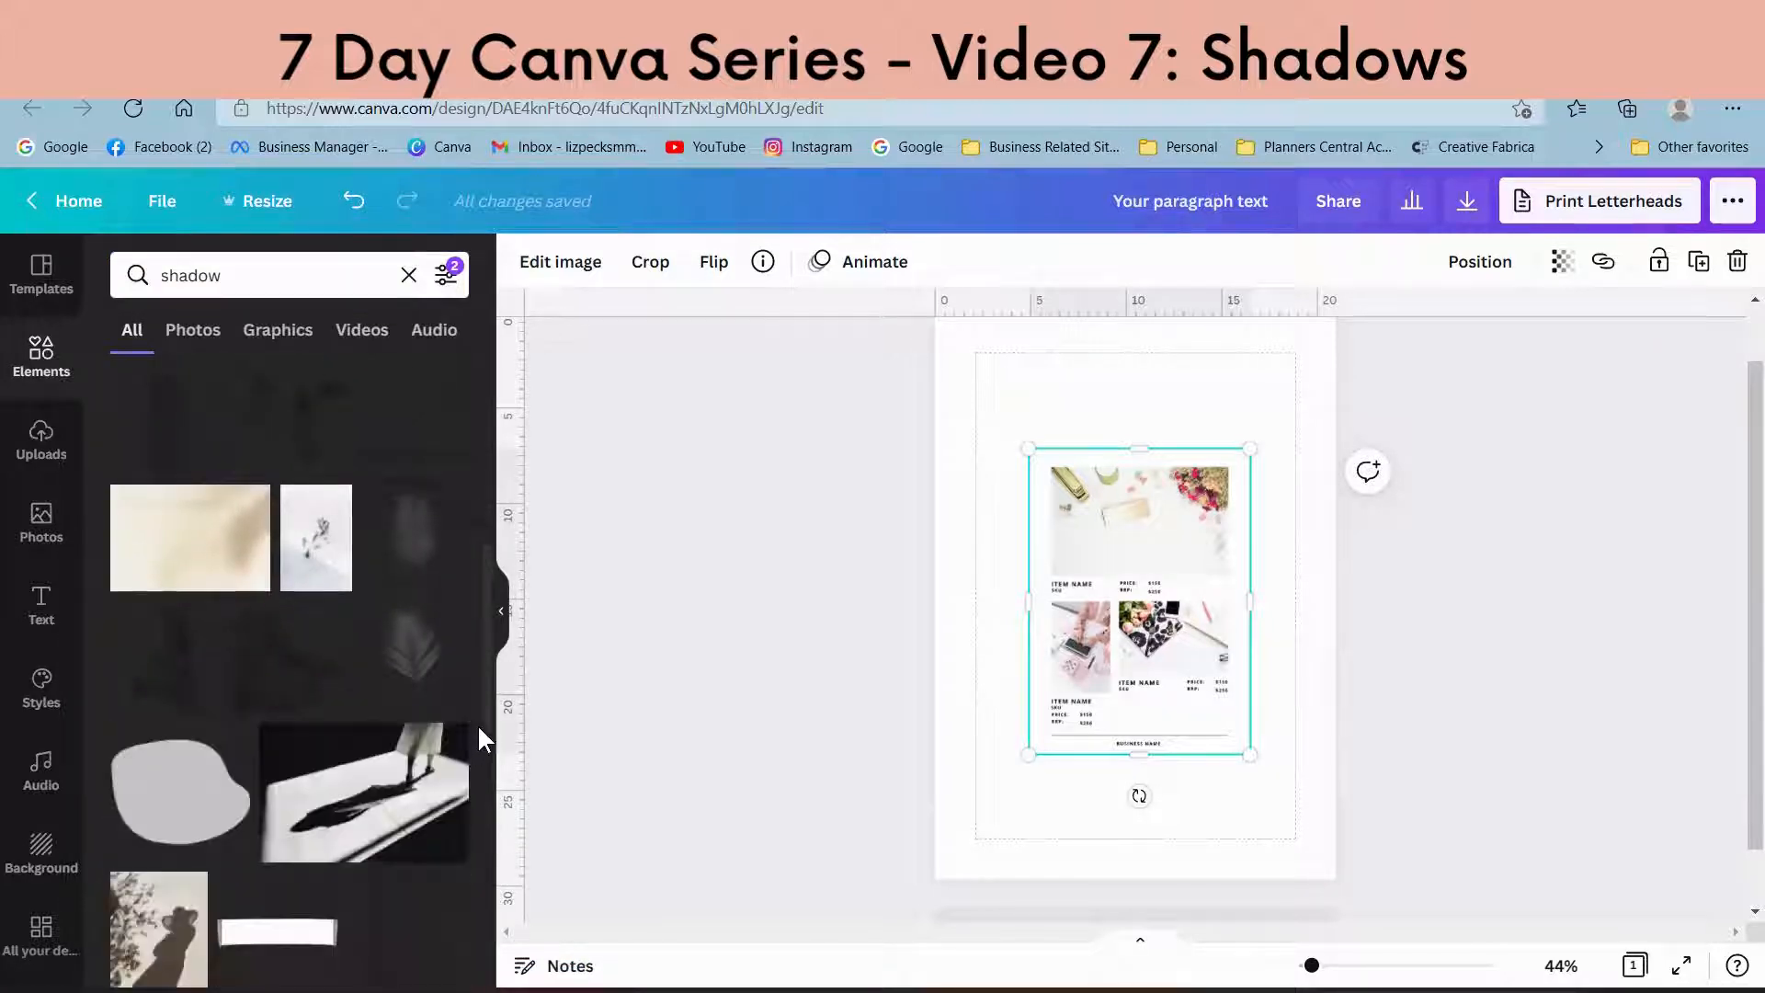
pyautogui.moveTo(483, 719); pyautogui.dragTo(476, 884)
pyautogui.scroll(-2, 476, 885)
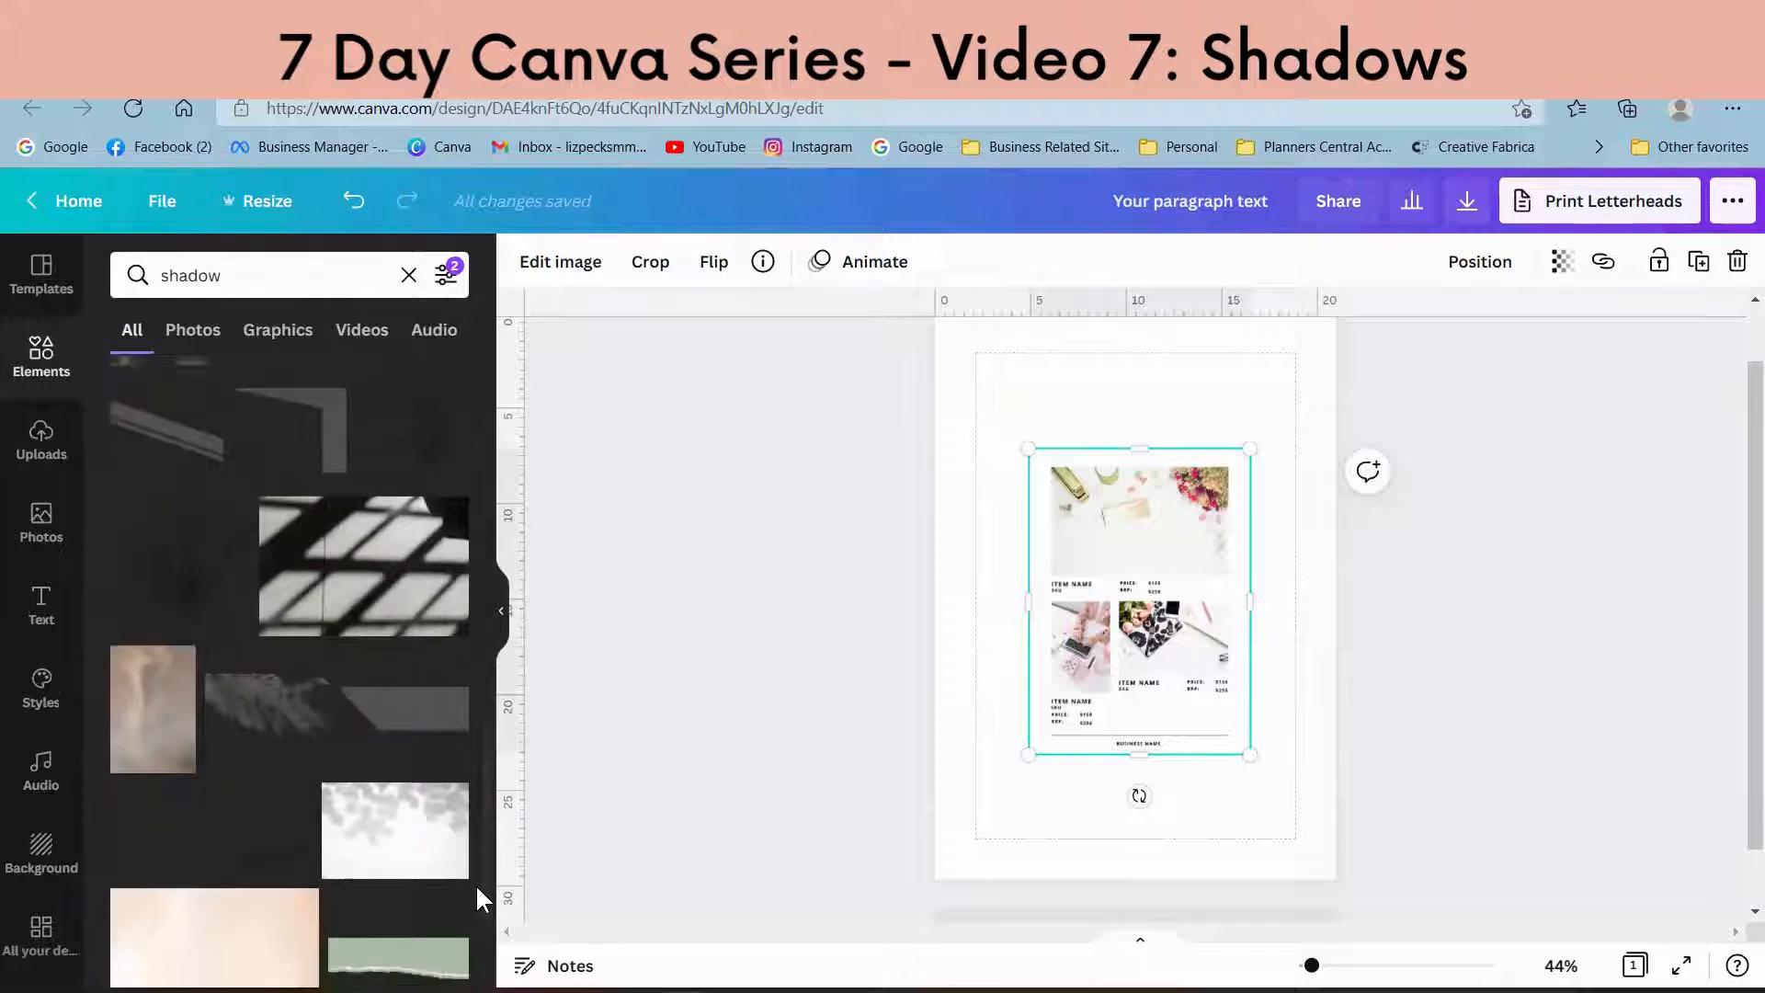
pyautogui.scroll(1, 476, 887)
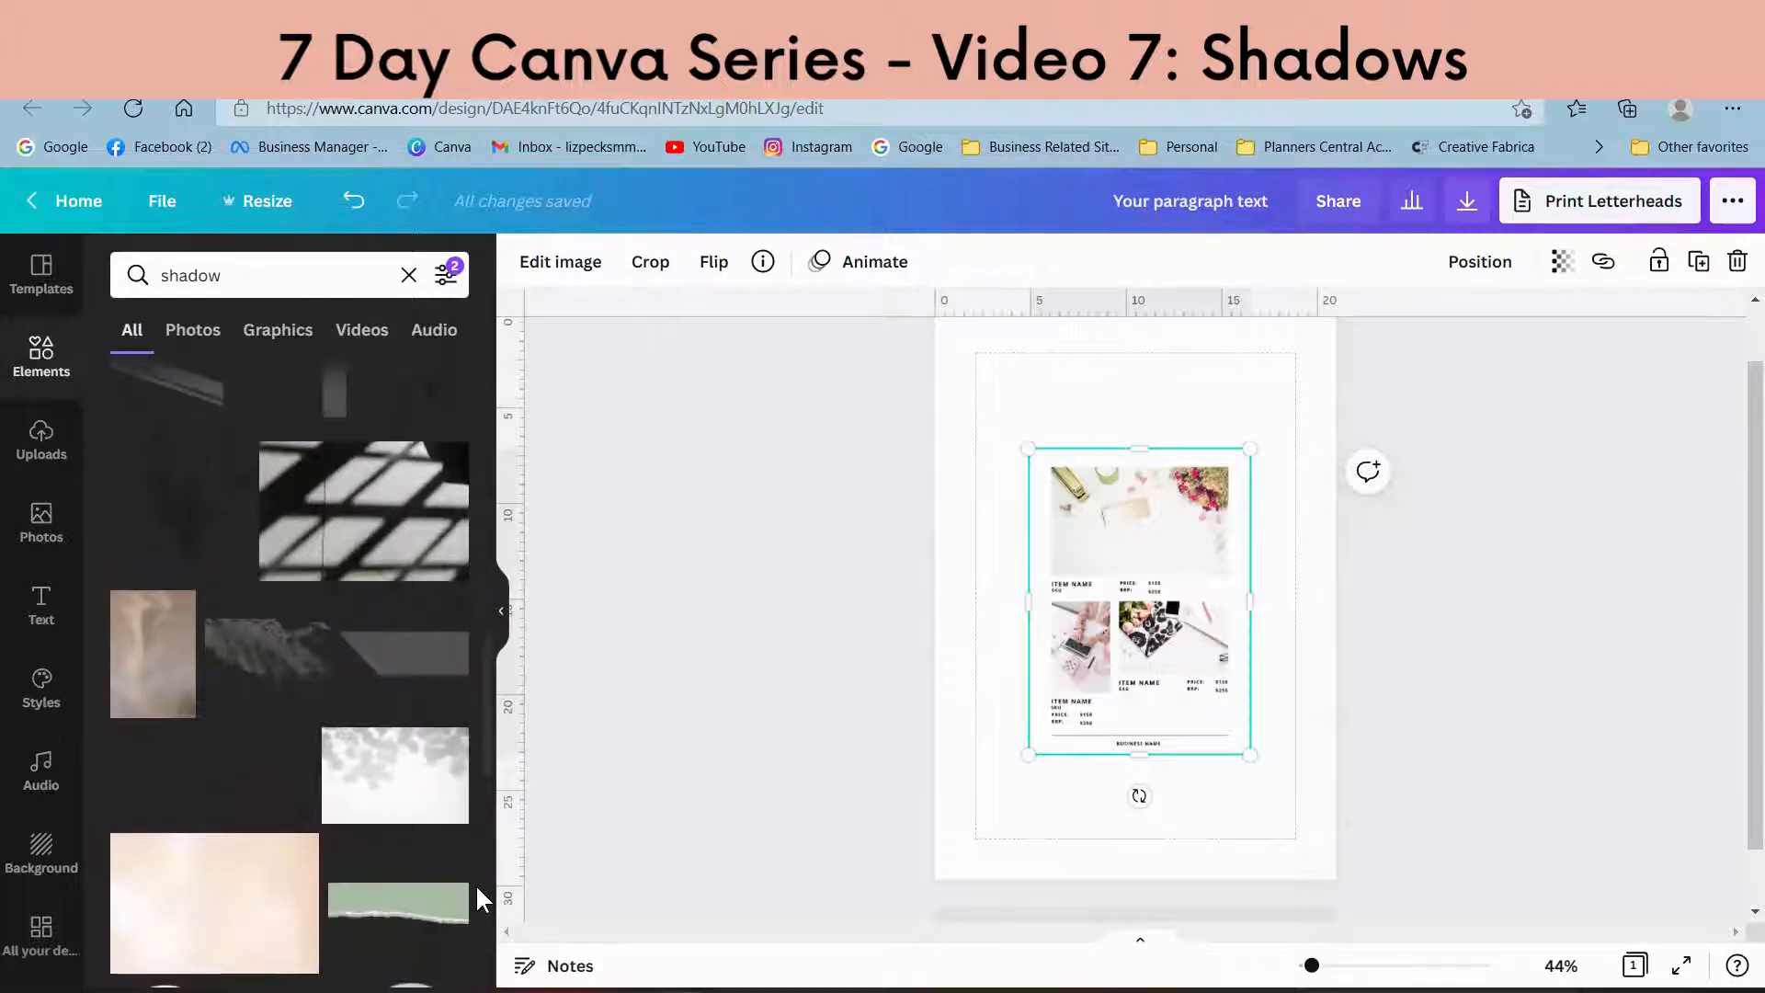
pyautogui.scroll(-1, 476, 886)
pyautogui.moveTo(484, 759); pyautogui.dragTo(483, 849)
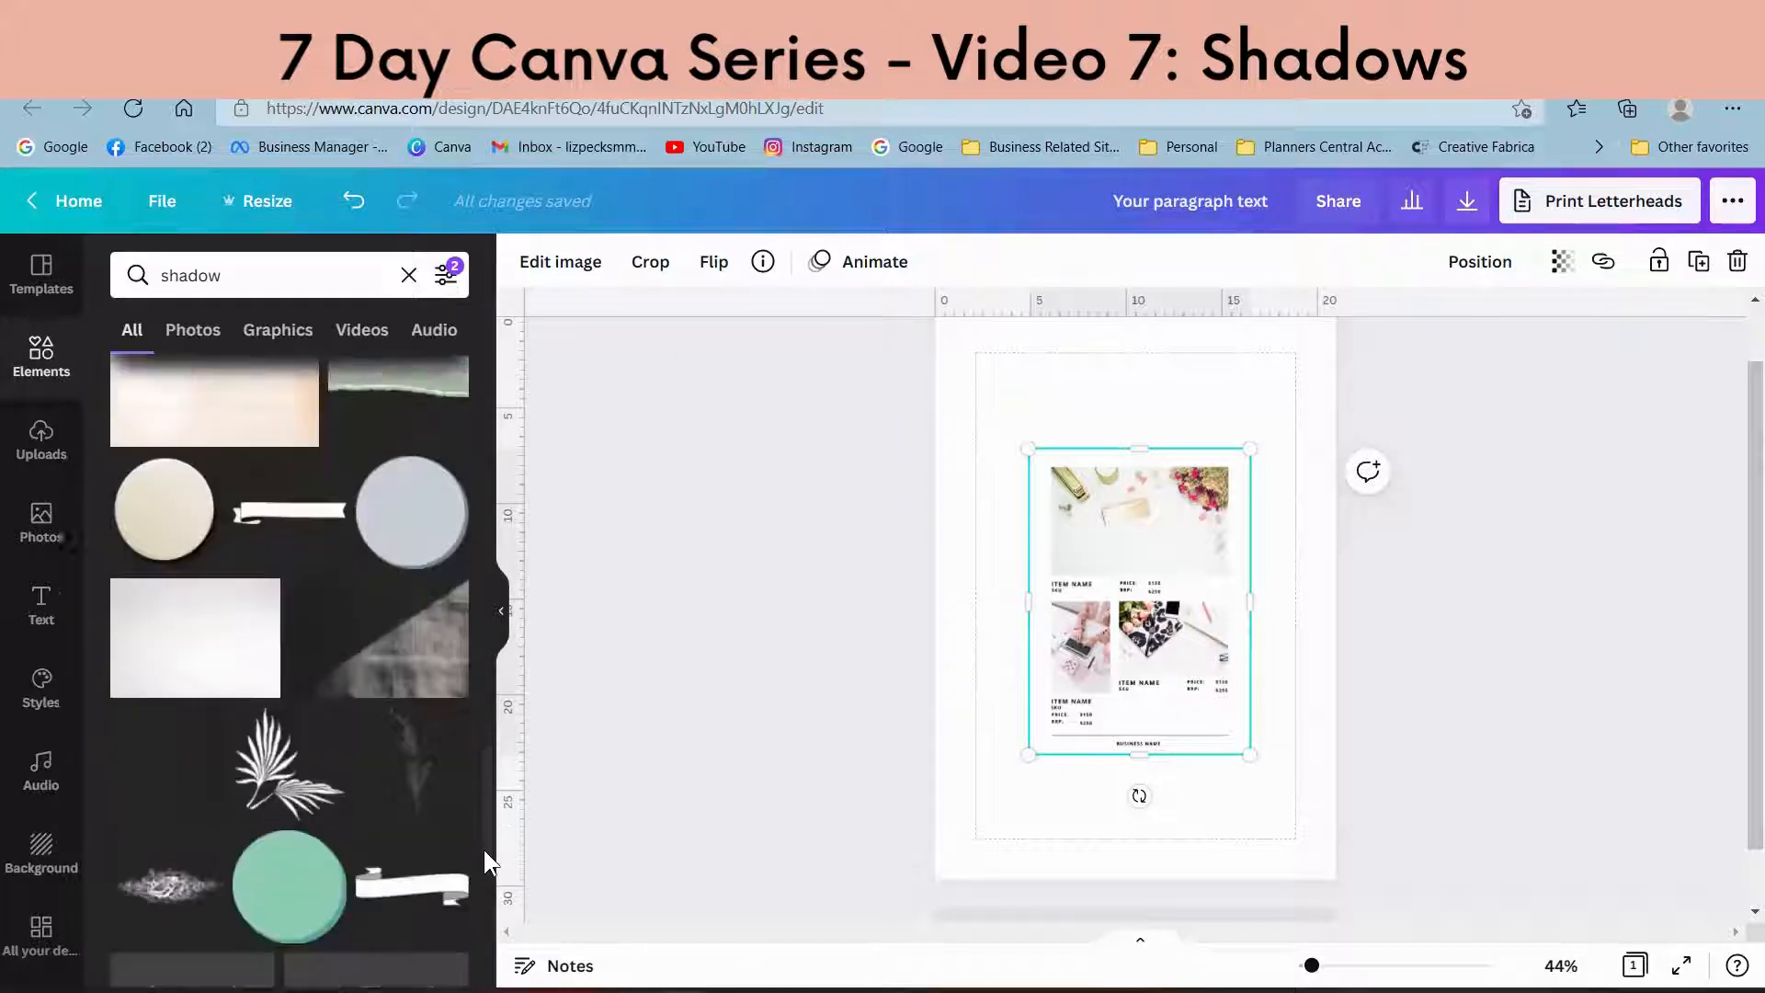
pyautogui.click(158, 755)
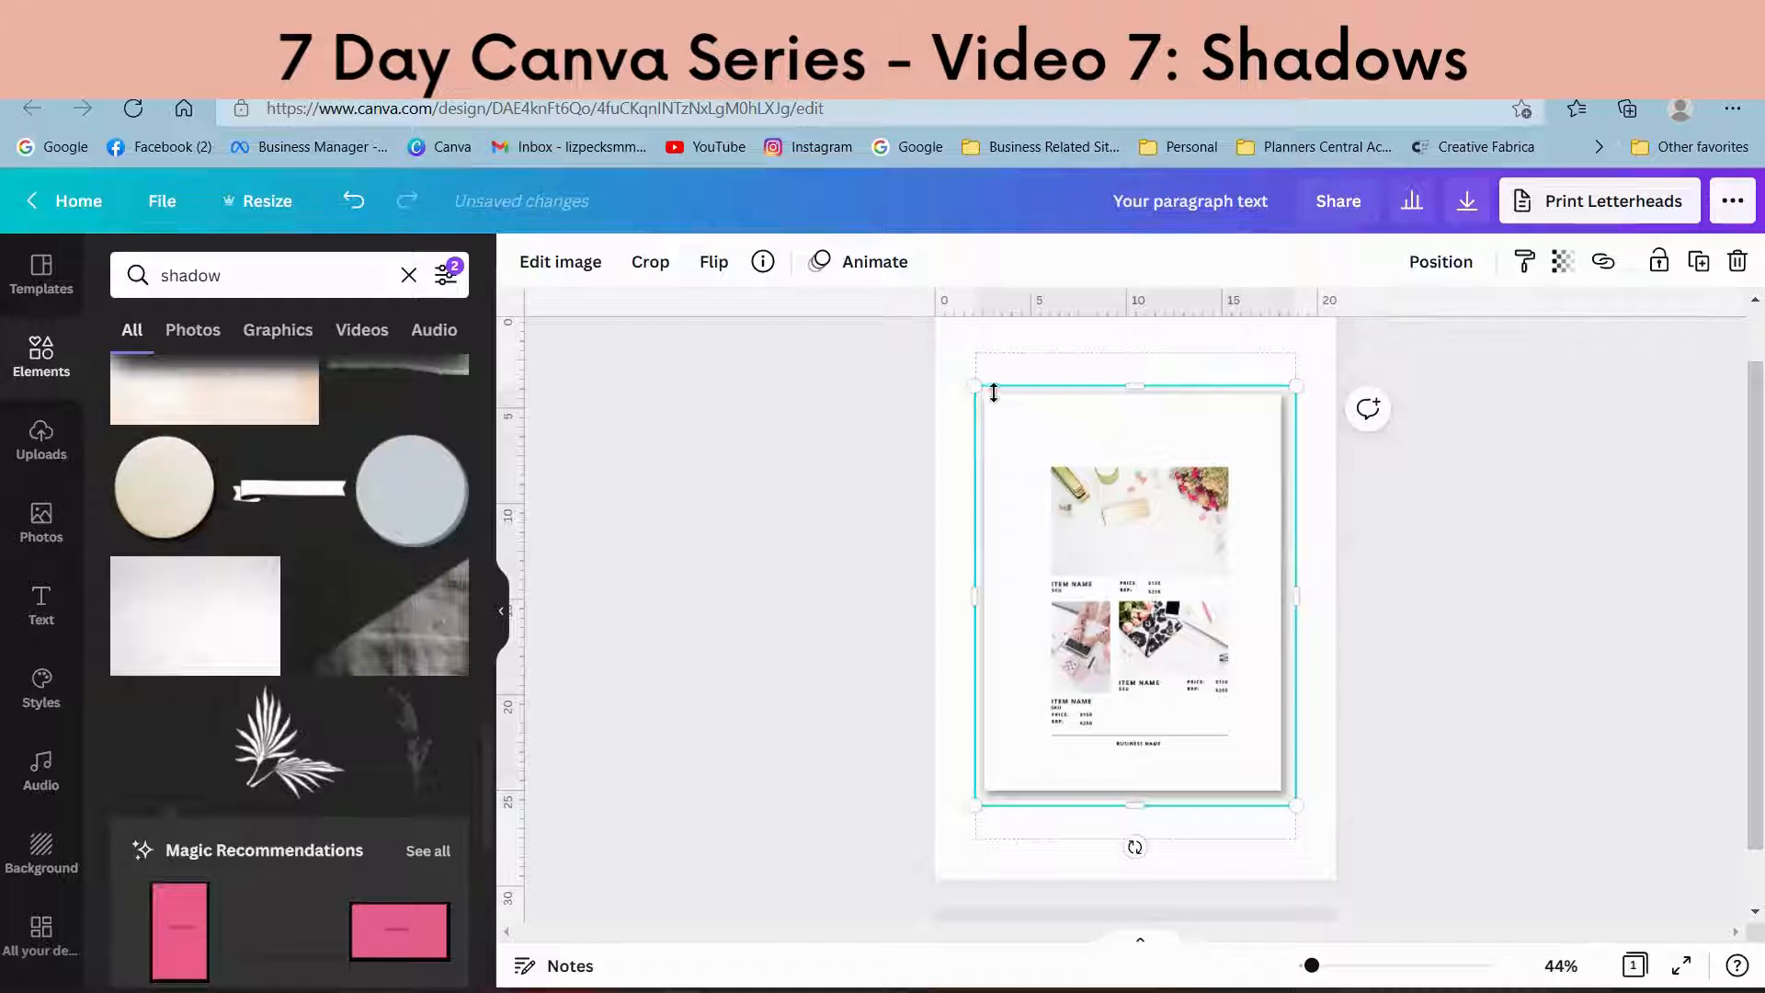
# Step: Shrink the shadow to just larger than the price list image and send it backward behind that image
pyautogui.moveTo(977, 382); pyautogui.dragTo(1060, 431)
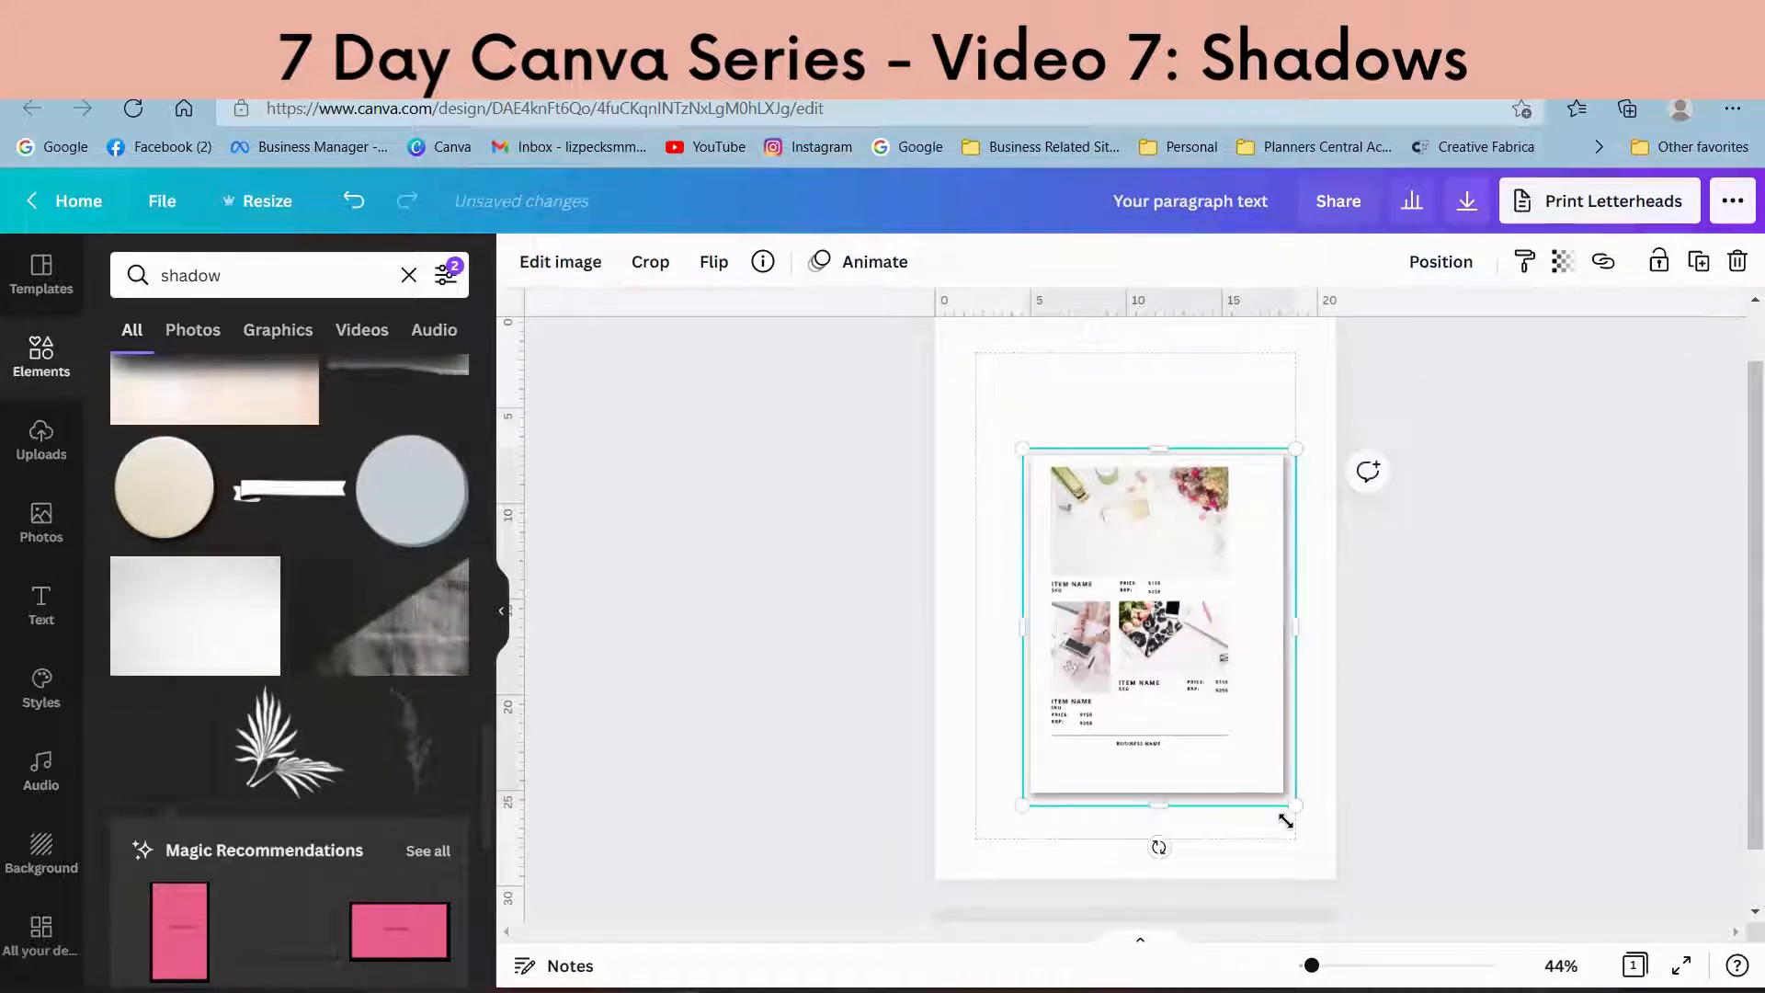
pyautogui.moveTo(1290, 803); pyautogui.dragTo(1262, 774)
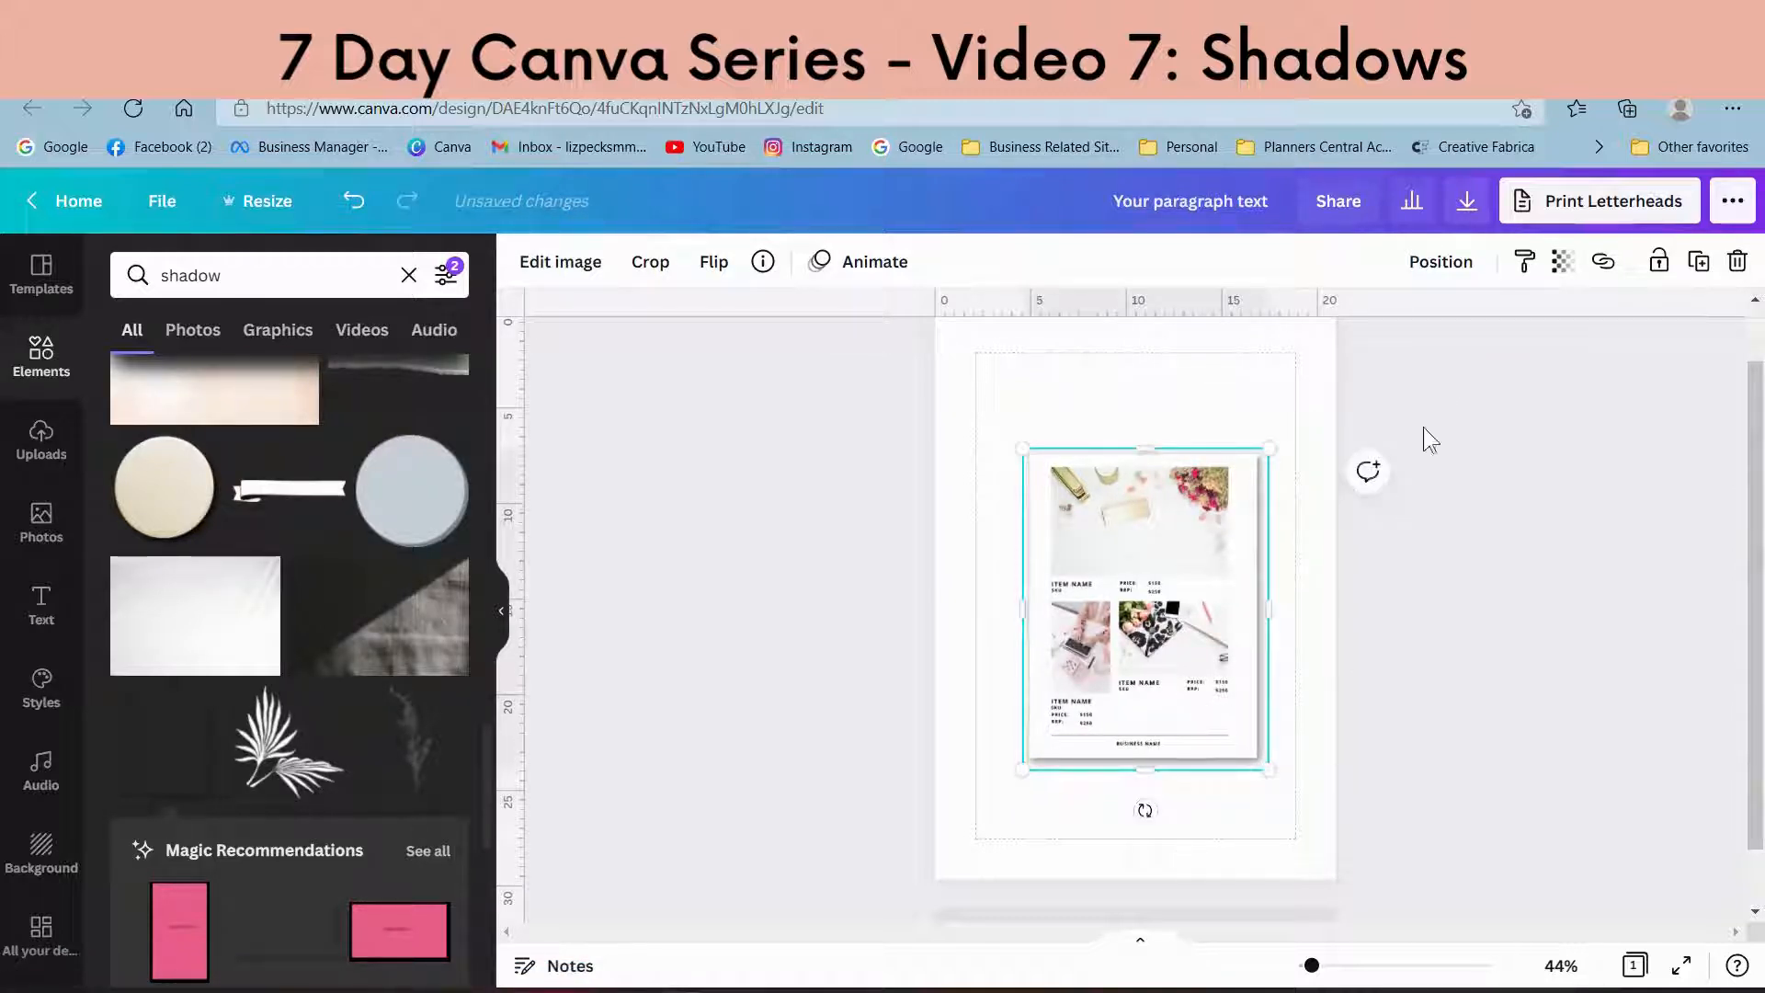
pyautogui.click(1445, 269)
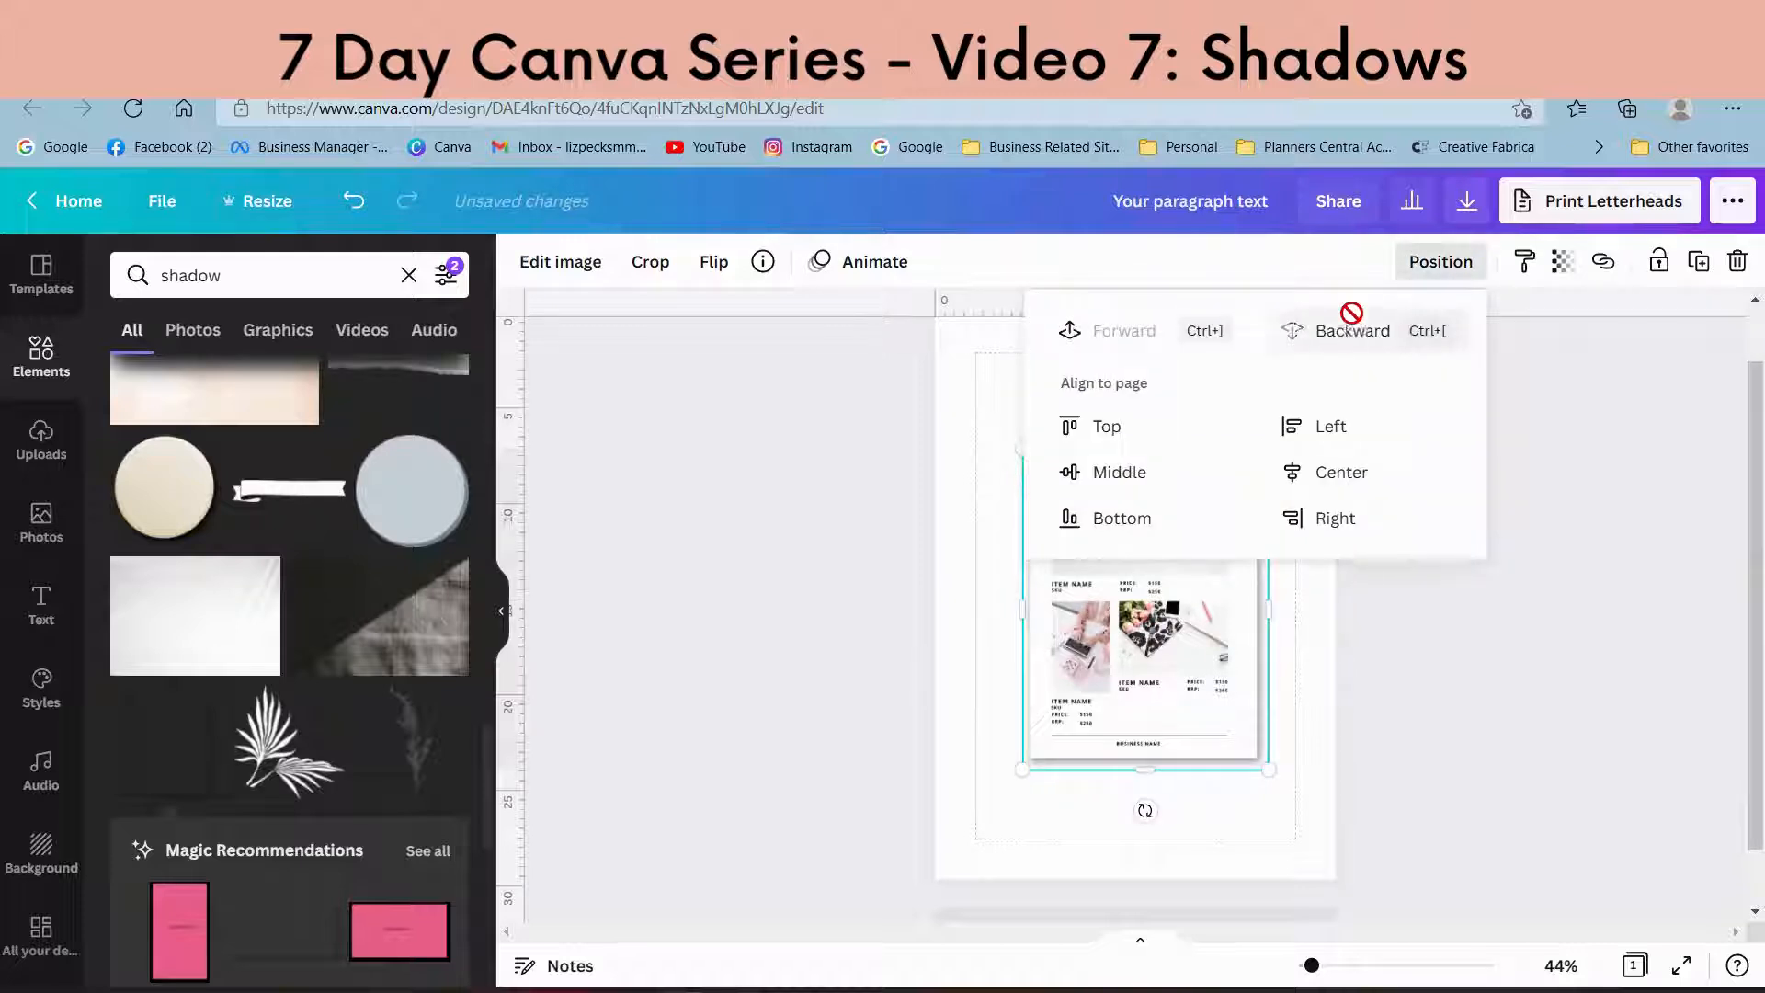
pyautogui.click(1224, 719)
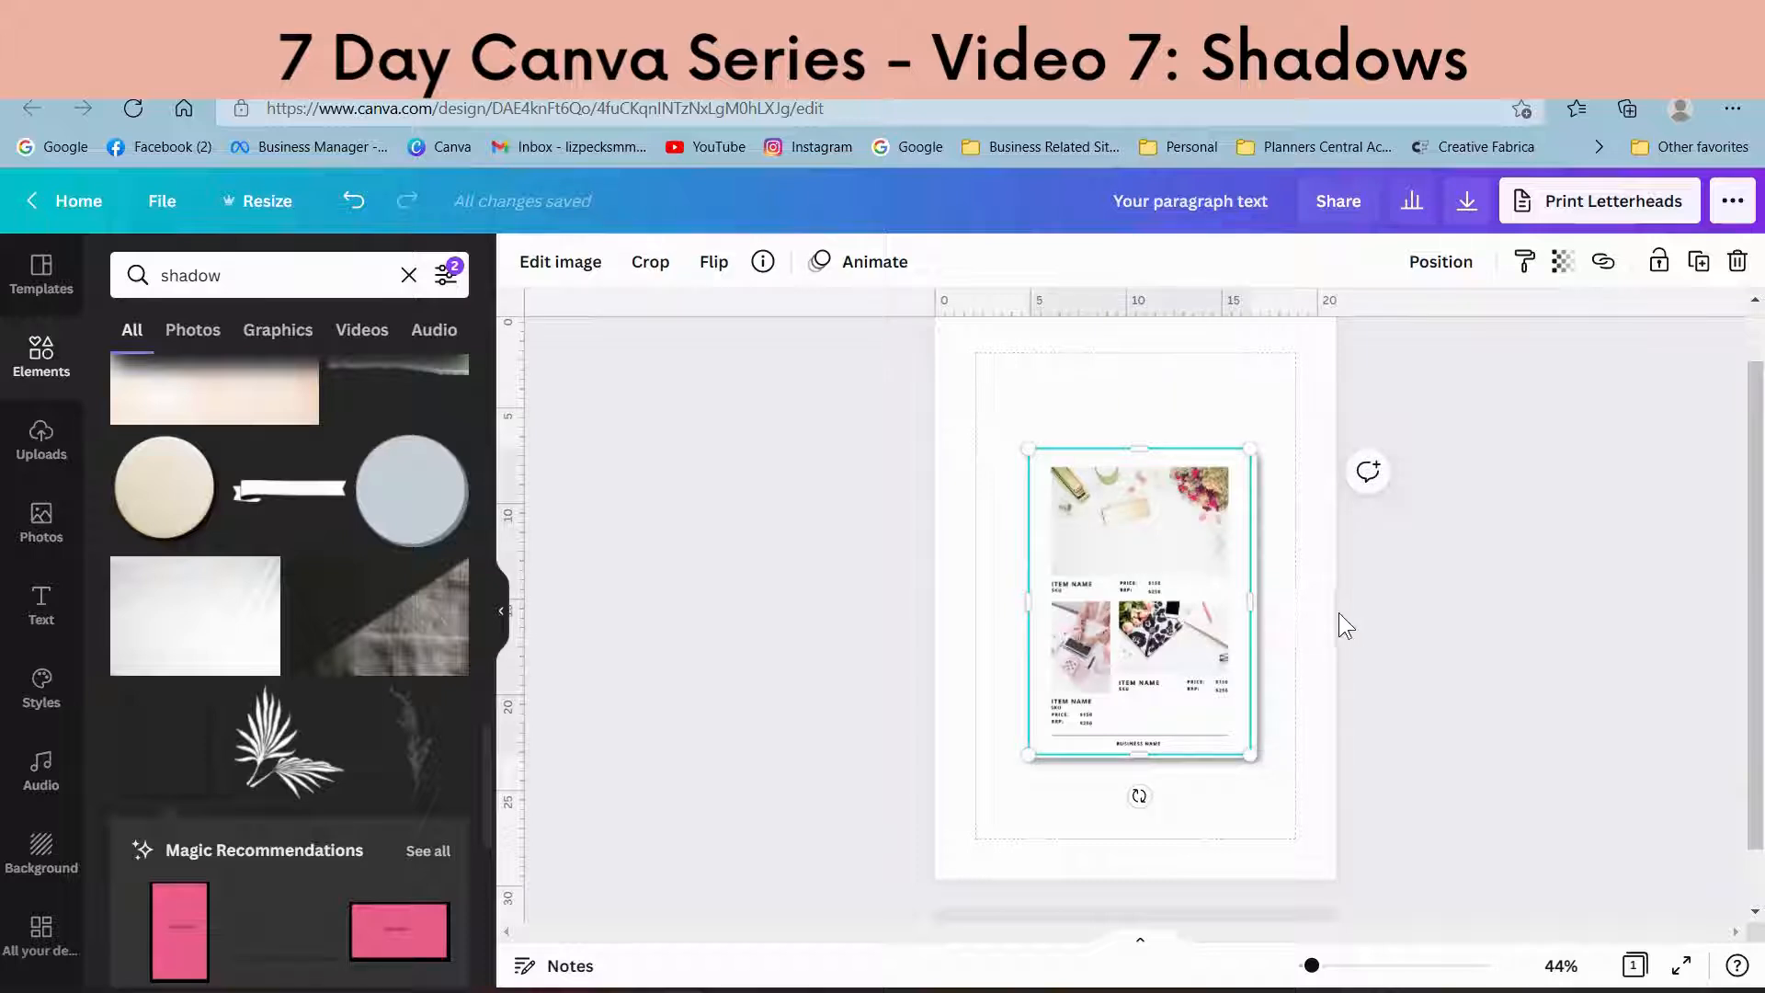
# Step: Nudge the shadow up and slightly left until its edges line up behind the price list image
pyautogui.click(1289, 625)
pyautogui.click(1261, 625)
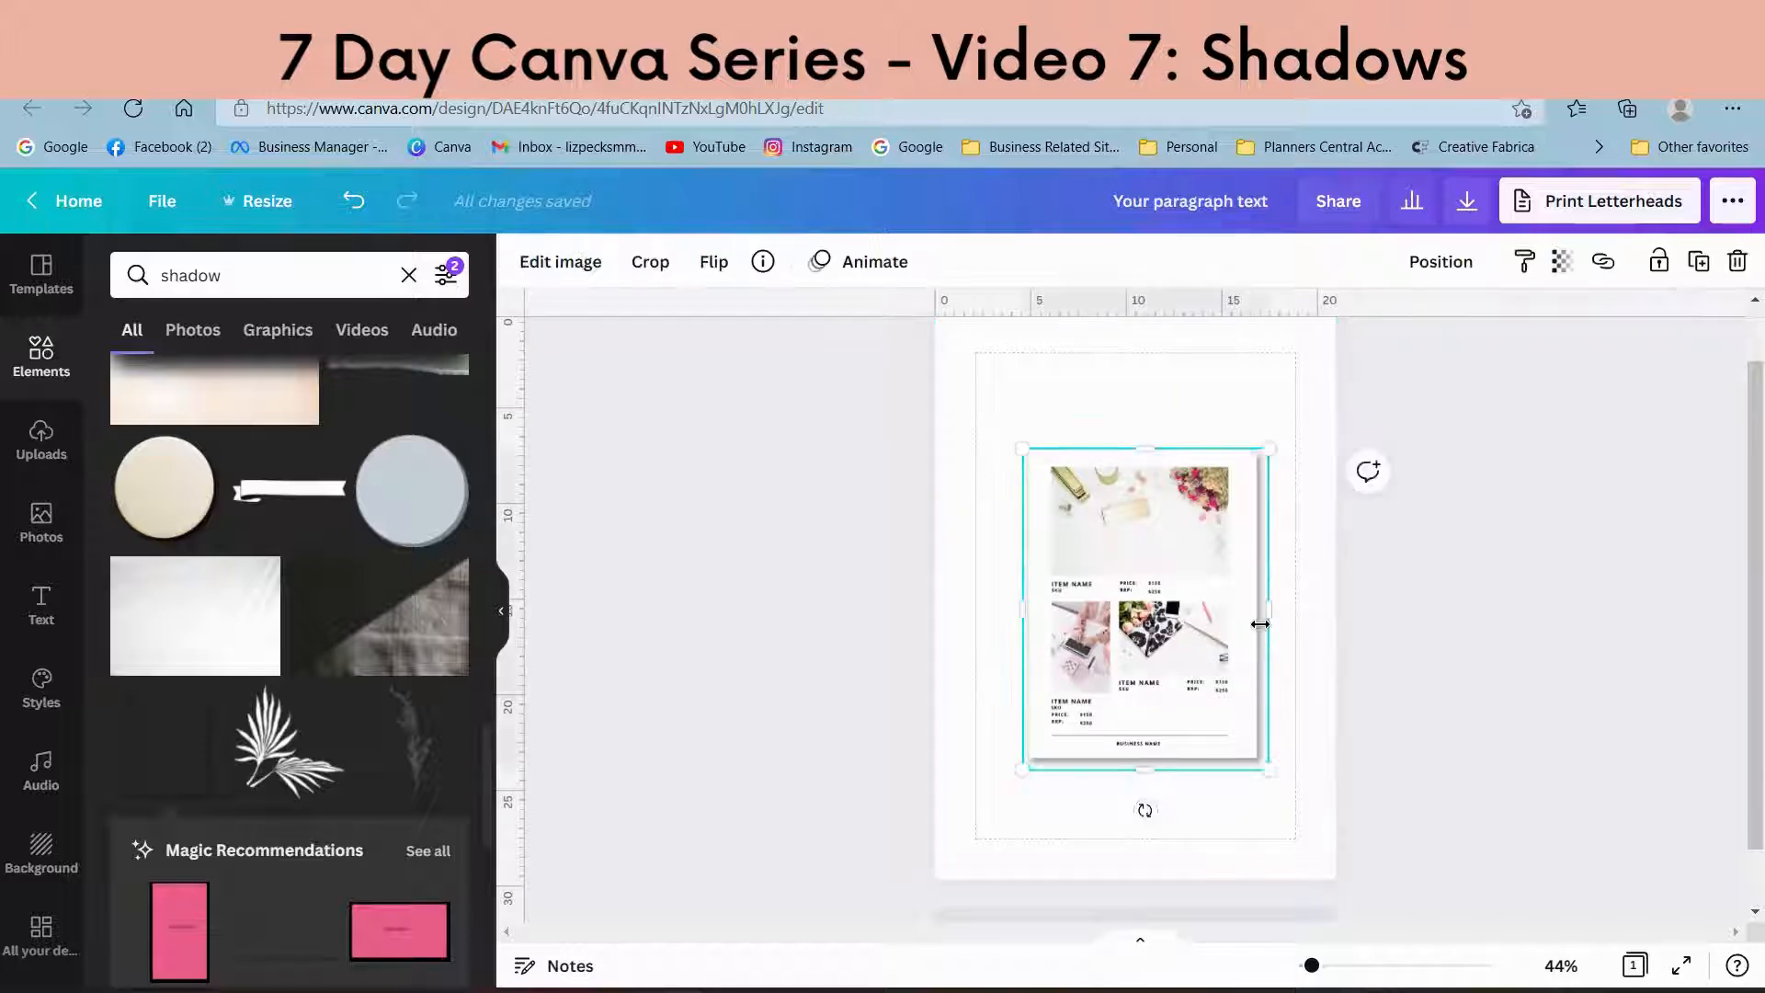
pyautogui.press('Up')
pyautogui.press('Up')
pyautogui.press('Up')
pyautogui.press('Up')
pyautogui.press('Up')
pyautogui.press('Up')
pyautogui.press('Up')
pyautogui.press('Up')
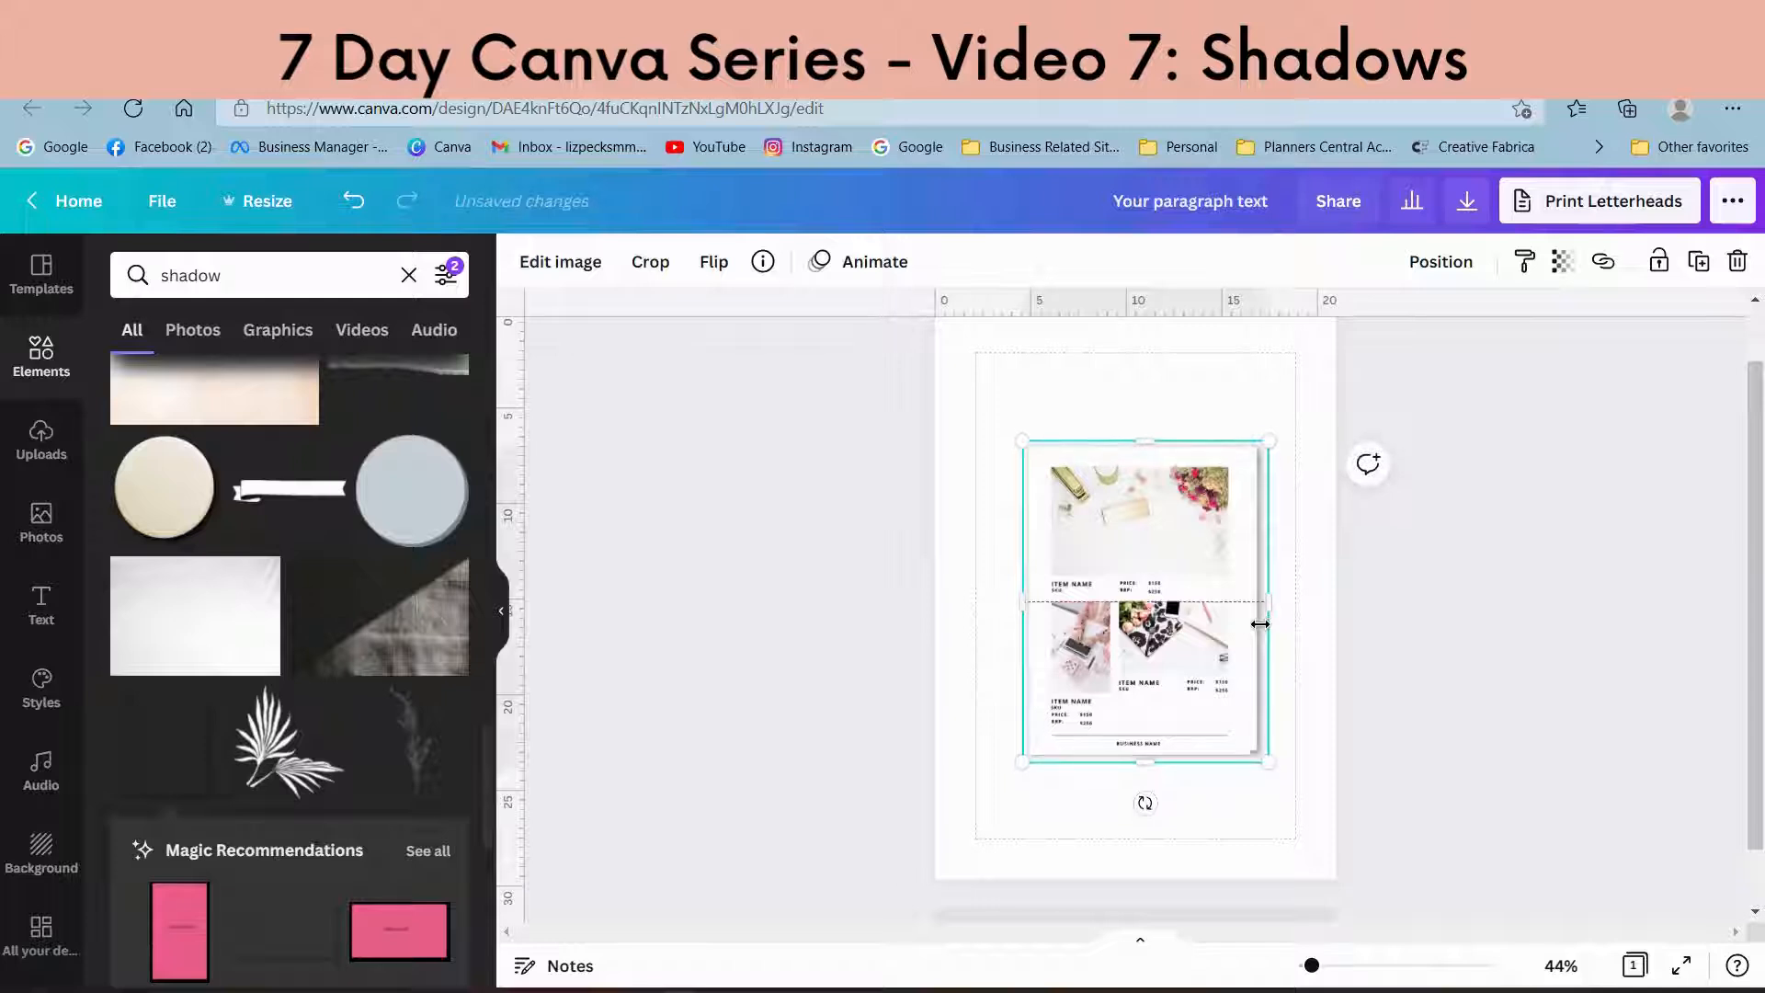
pyautogui.press('Left')
pyautogui.press('Left')
pyautogui.press('Left')
pyautogui.press('Left')
pyautogui.press('Left')
pyautogui.press('Left')
pyautogui.press('Left')
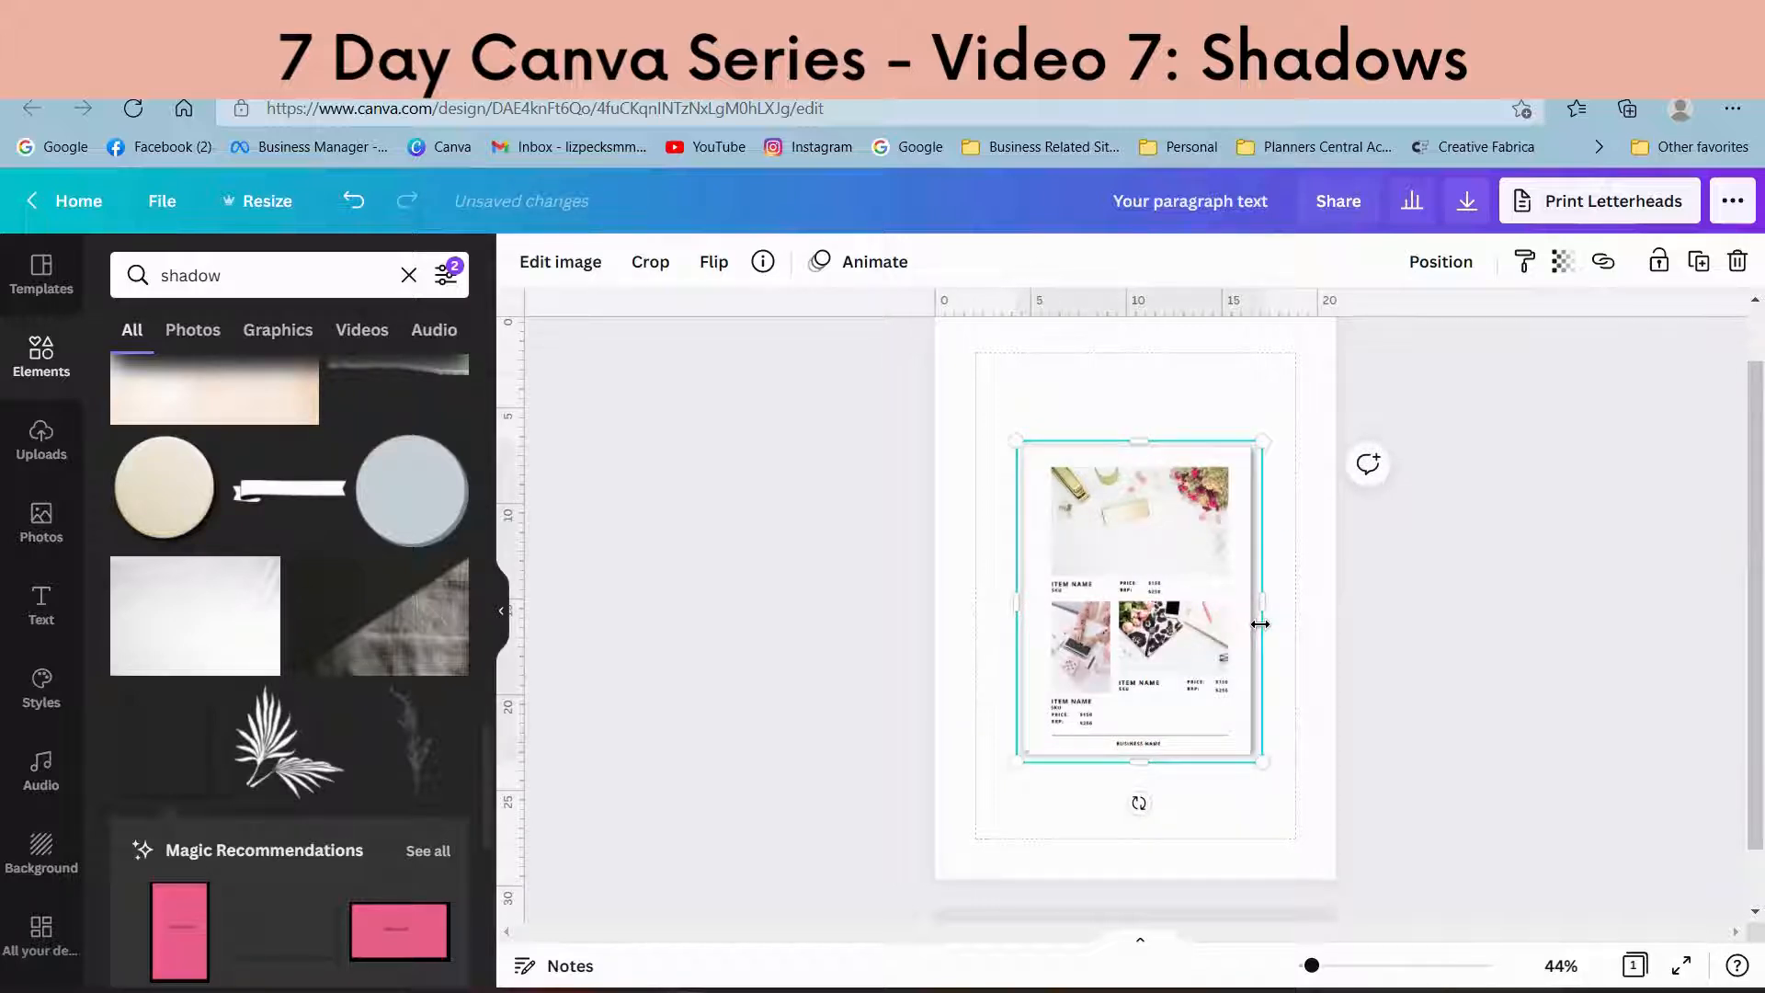
pyautogui.press('Down')
pyautogui.press('Down')
pyautogui.press('Down')
pyautogui.press('Down')
pyautogui.press('Down')
pyautogui.press('Down')
pyautogui.press('Right')
pyautogui.press('Right')
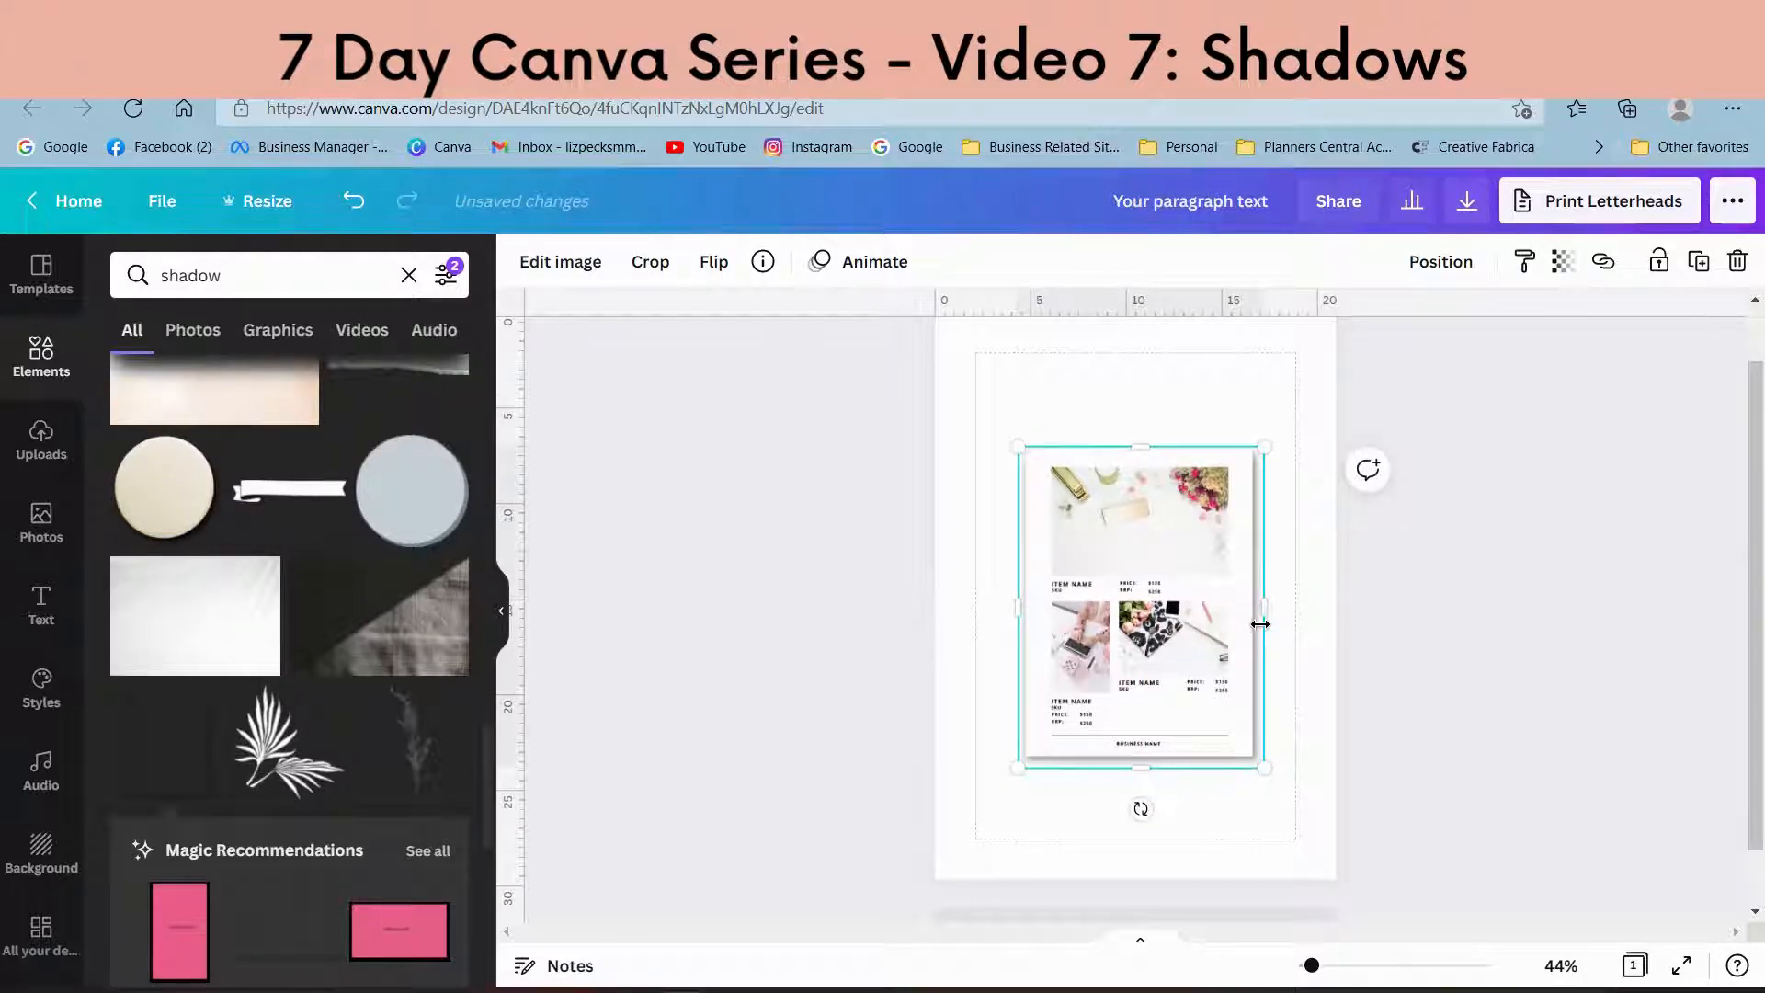
pyautogui.press('Up')
pyautogui.press('Up')
pyautogui.press('Up')
pyautogui.press('Up')
pyautogui.press('Down')
pyautogui.press('Down')
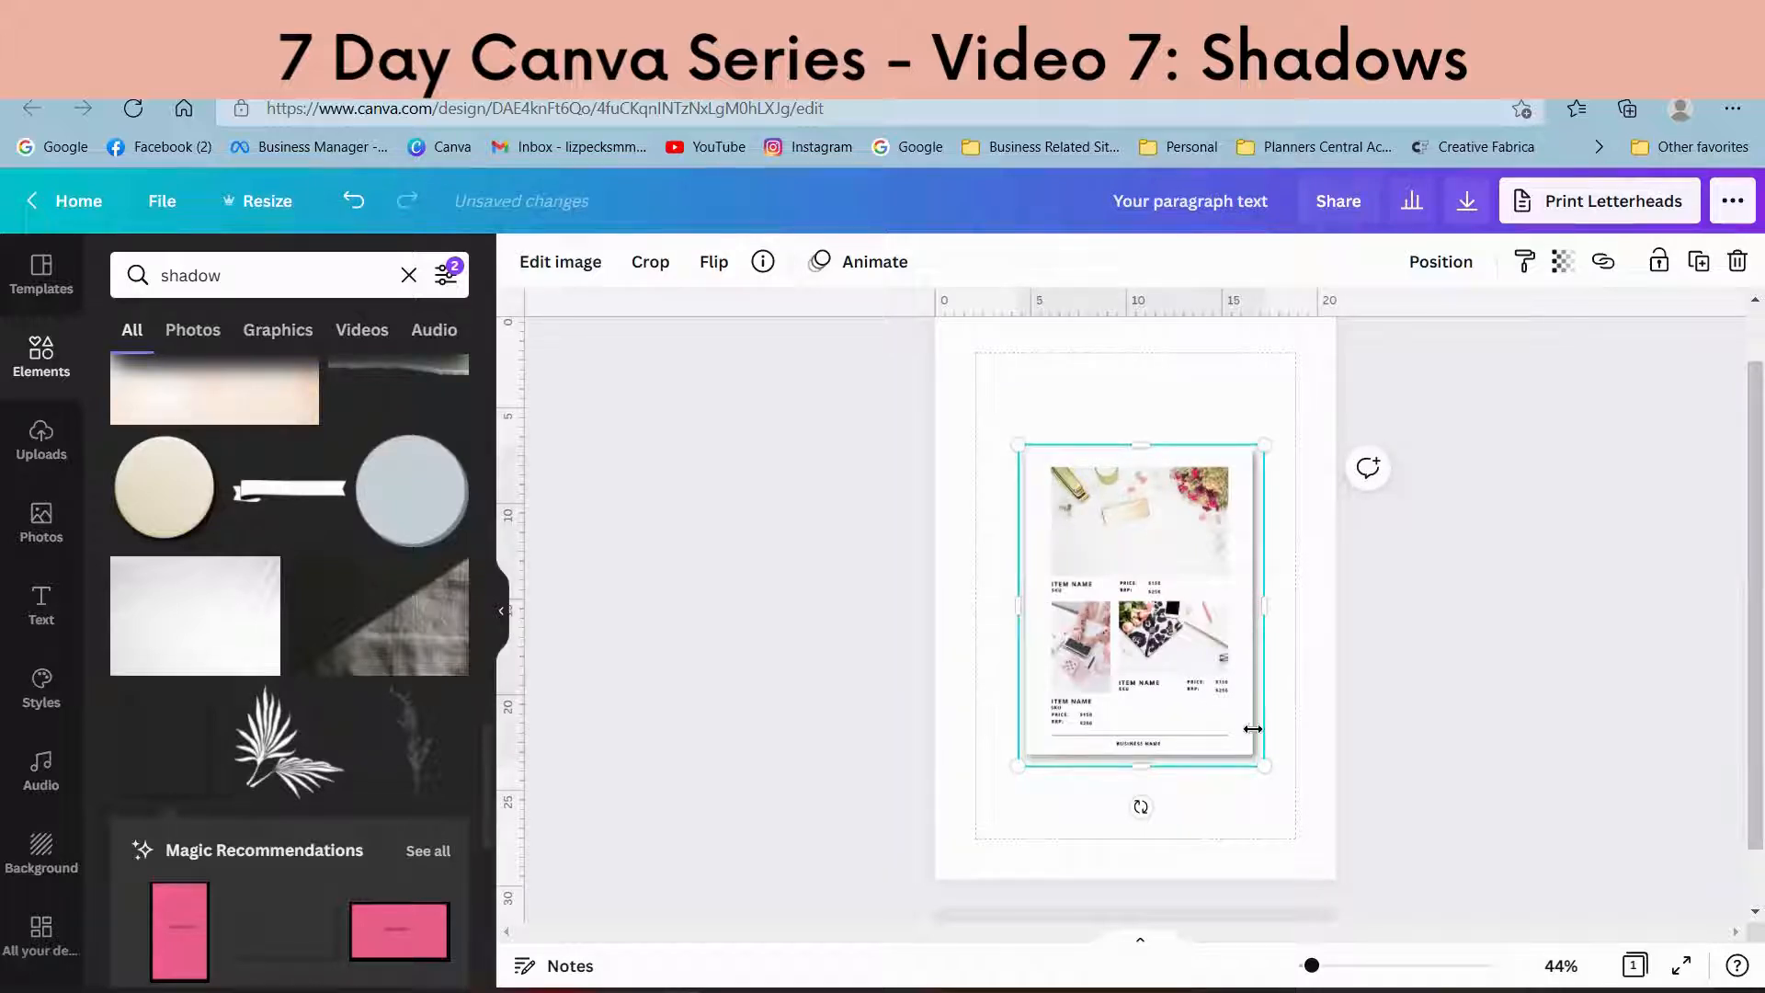
pyautogui.moveTo(1261, 768); pyautogui.dragTo(1259, 773)
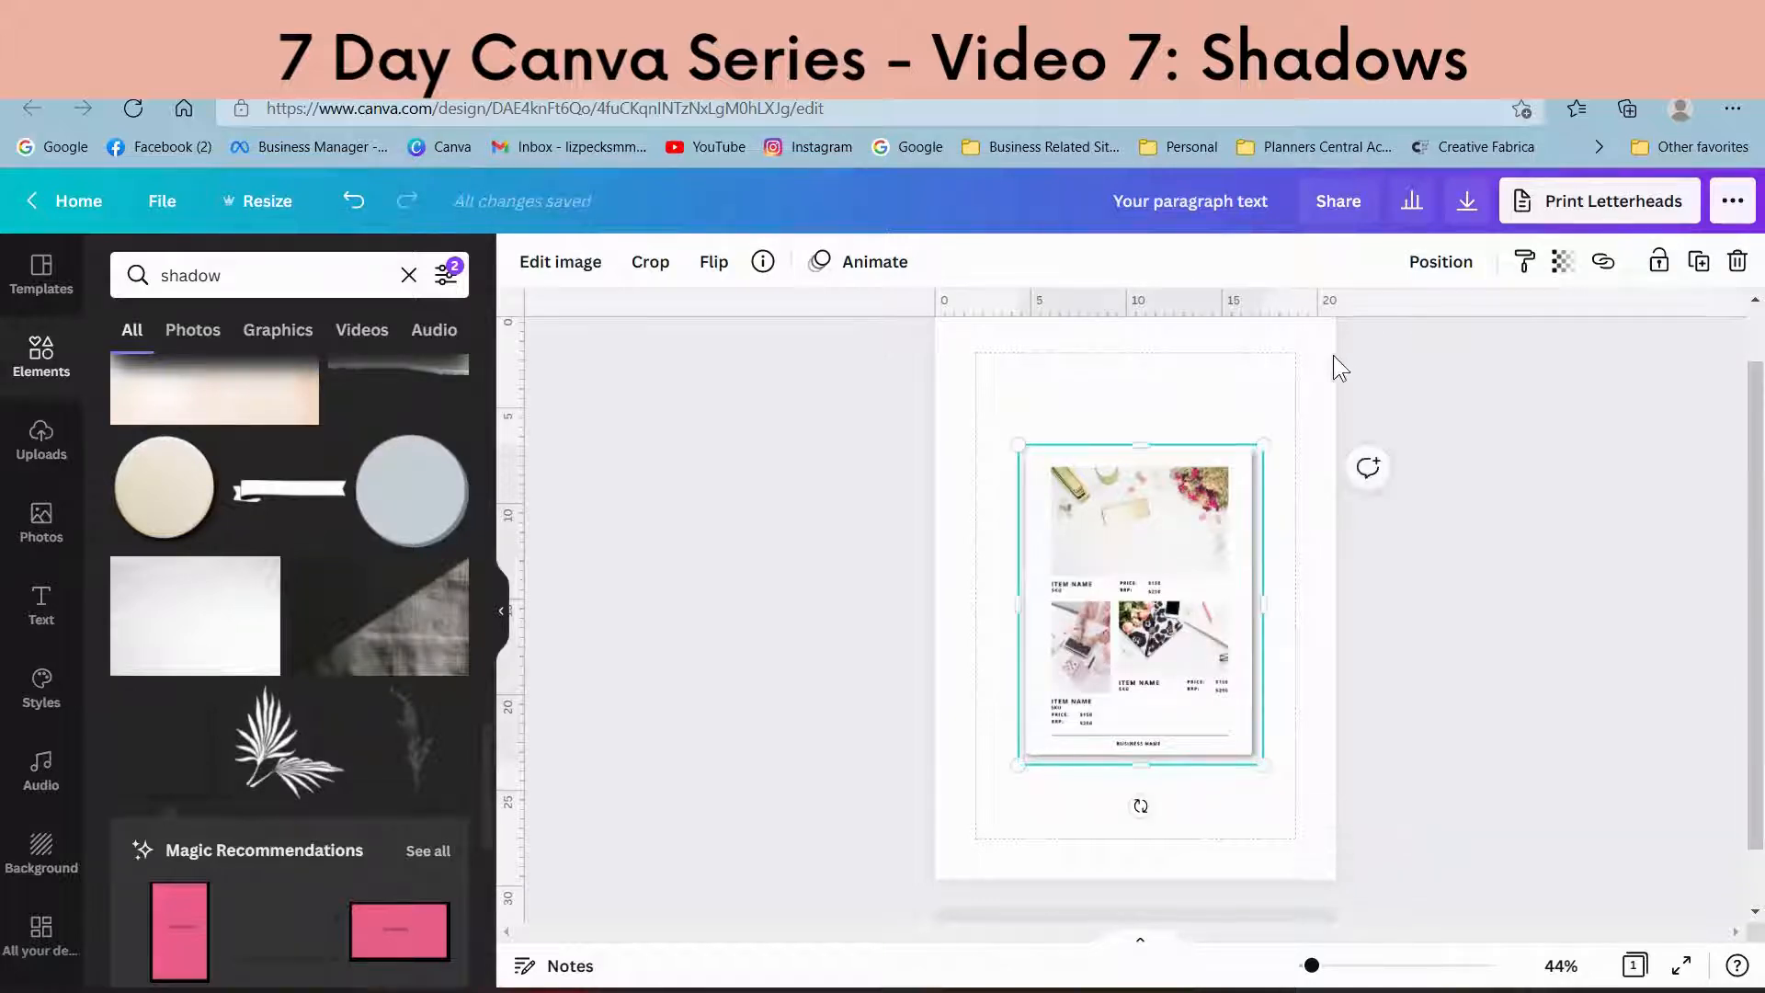
pyautogui.click(1133, 842)
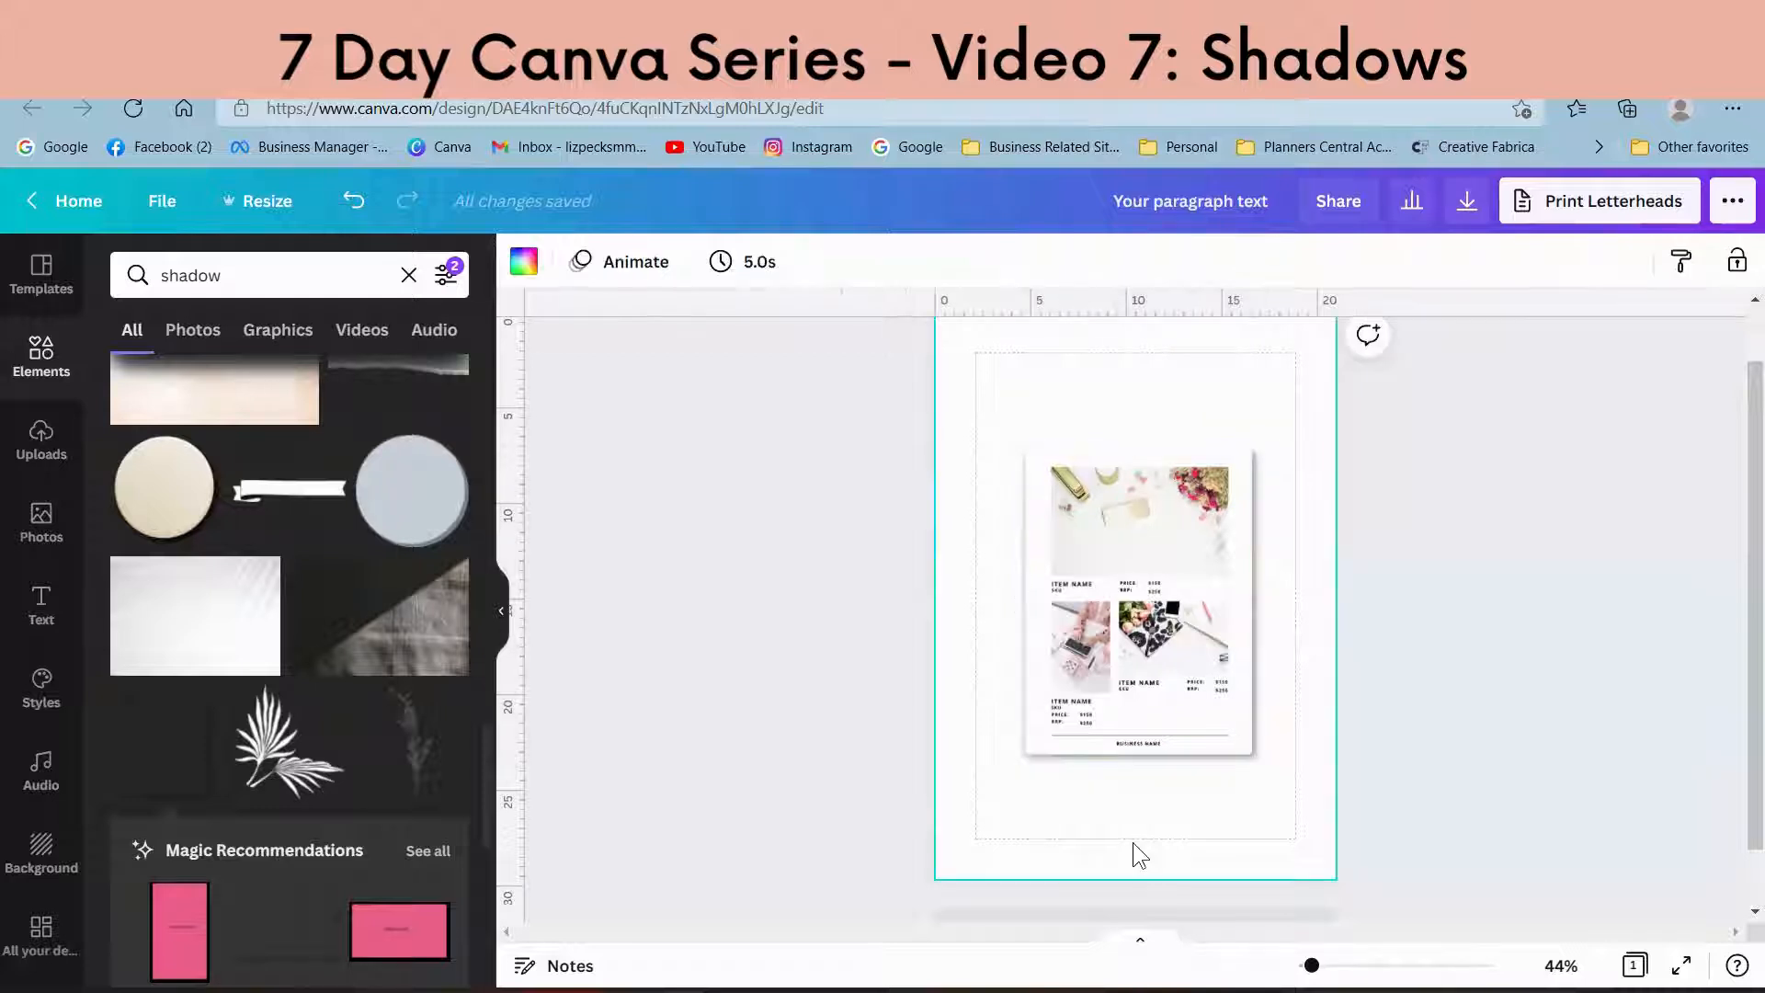
# Step: Stretch the price list image's left edge slightly outwards to meet the shadow's left edge
pyautogui.click(1240, 762)
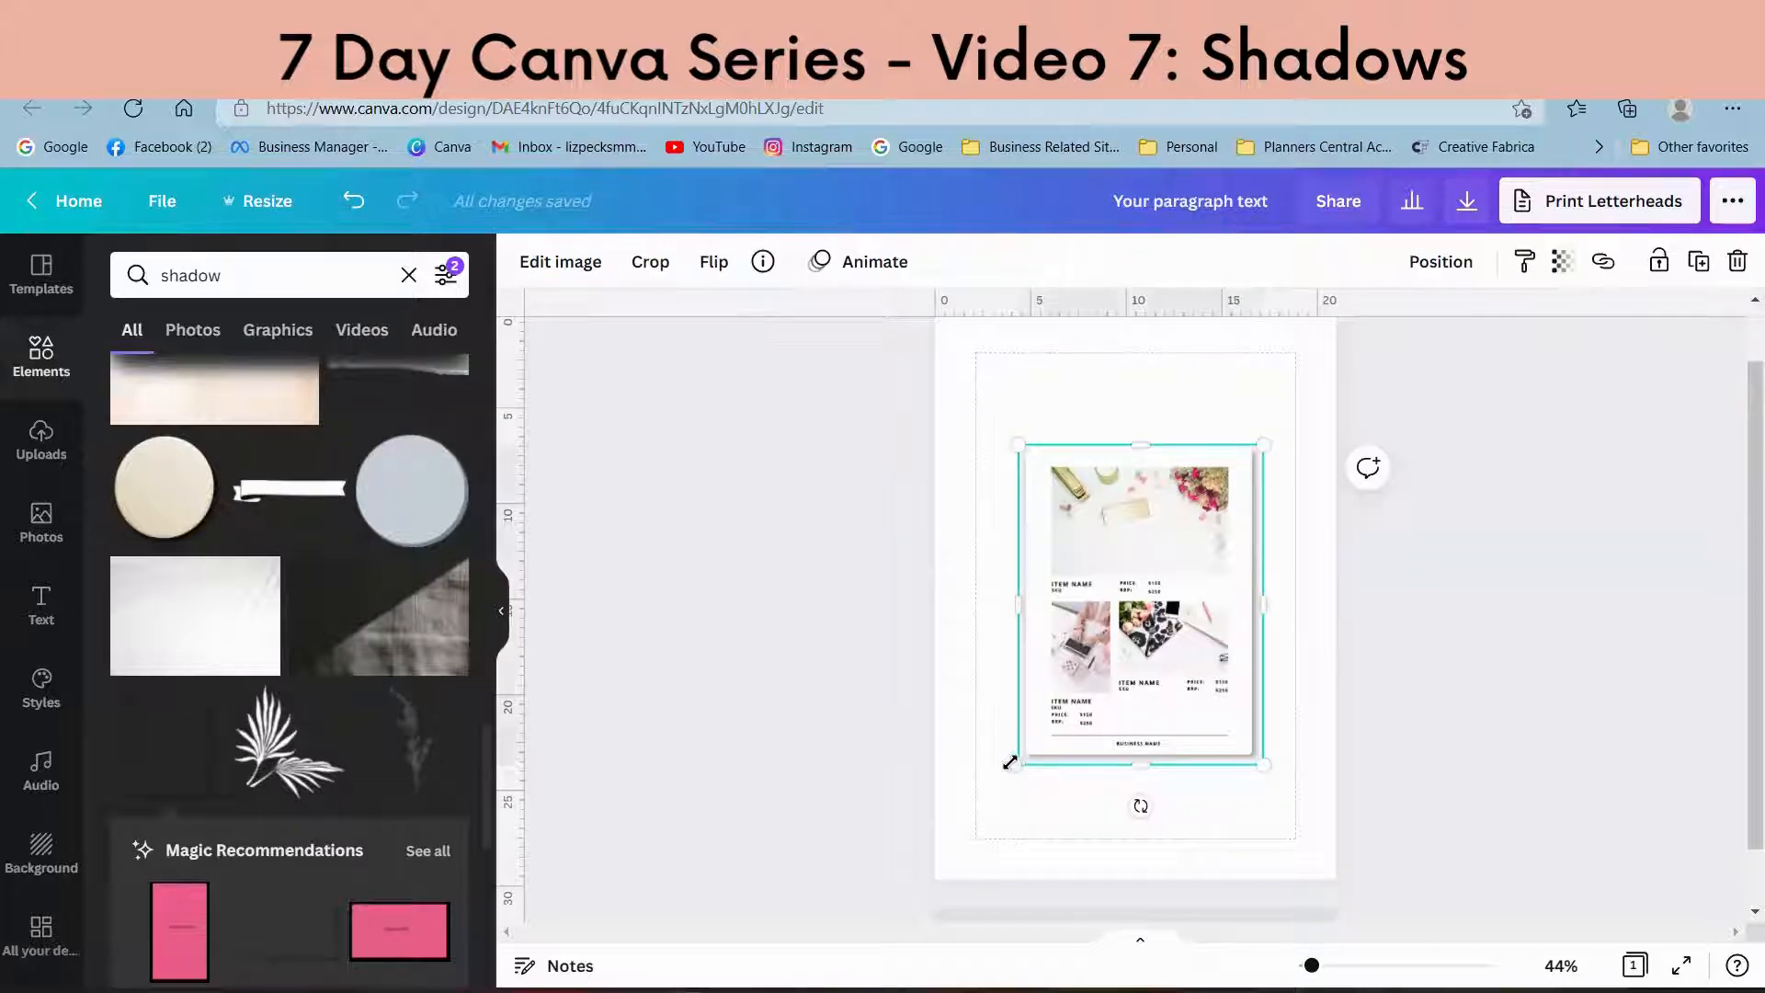
pyautogui.moveTo(1010, 762); pyautogui.dragTo(1031, 779)
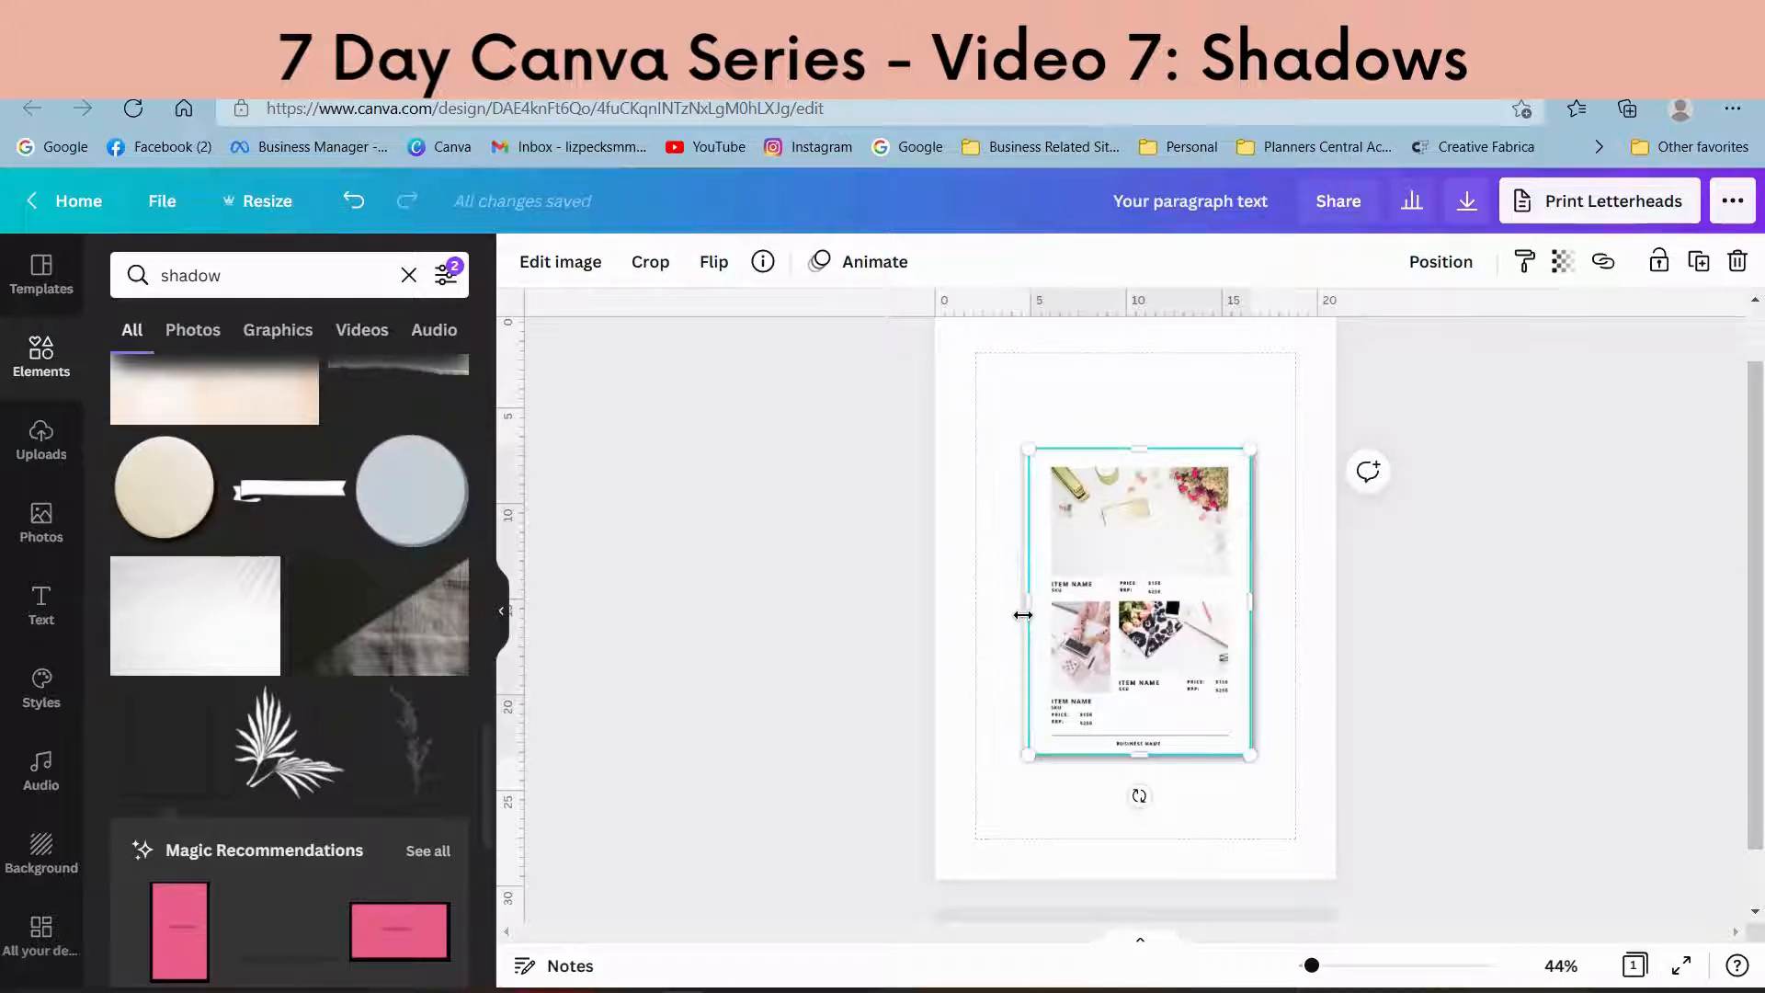
pyautogui.moveTo(1023, 615); pyautogui.dragTo(1017, 614)
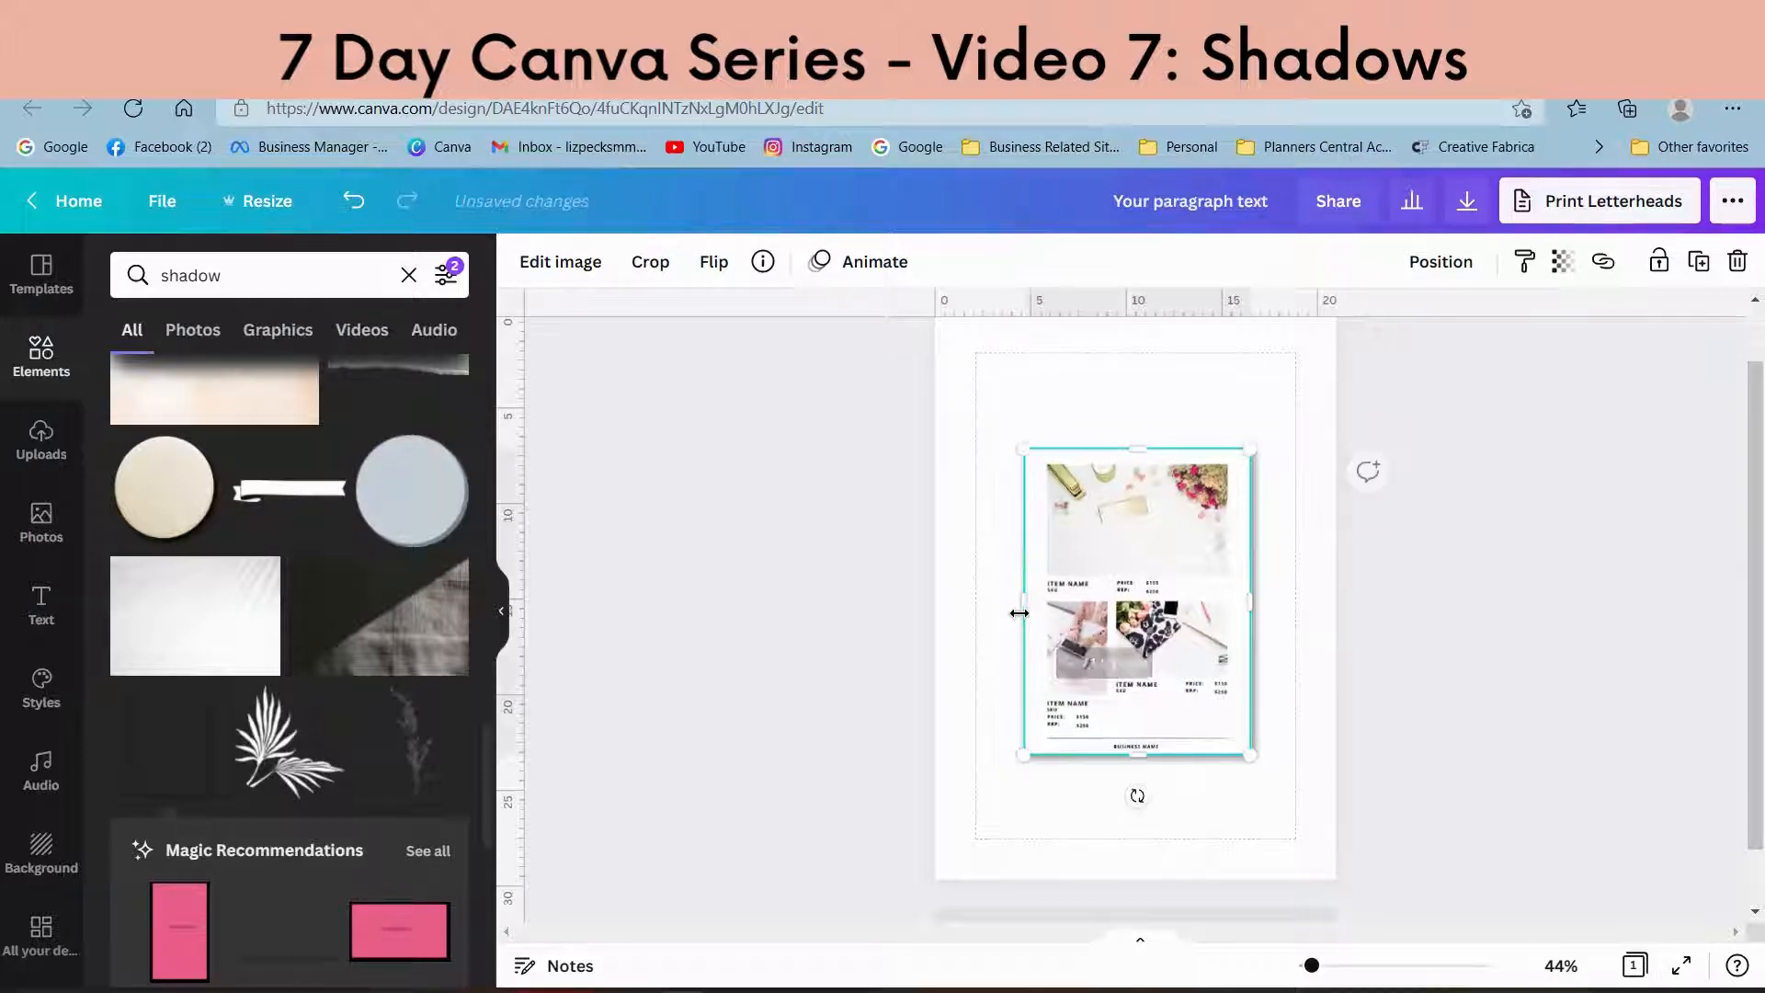
pyautogui.click(1290, 686)
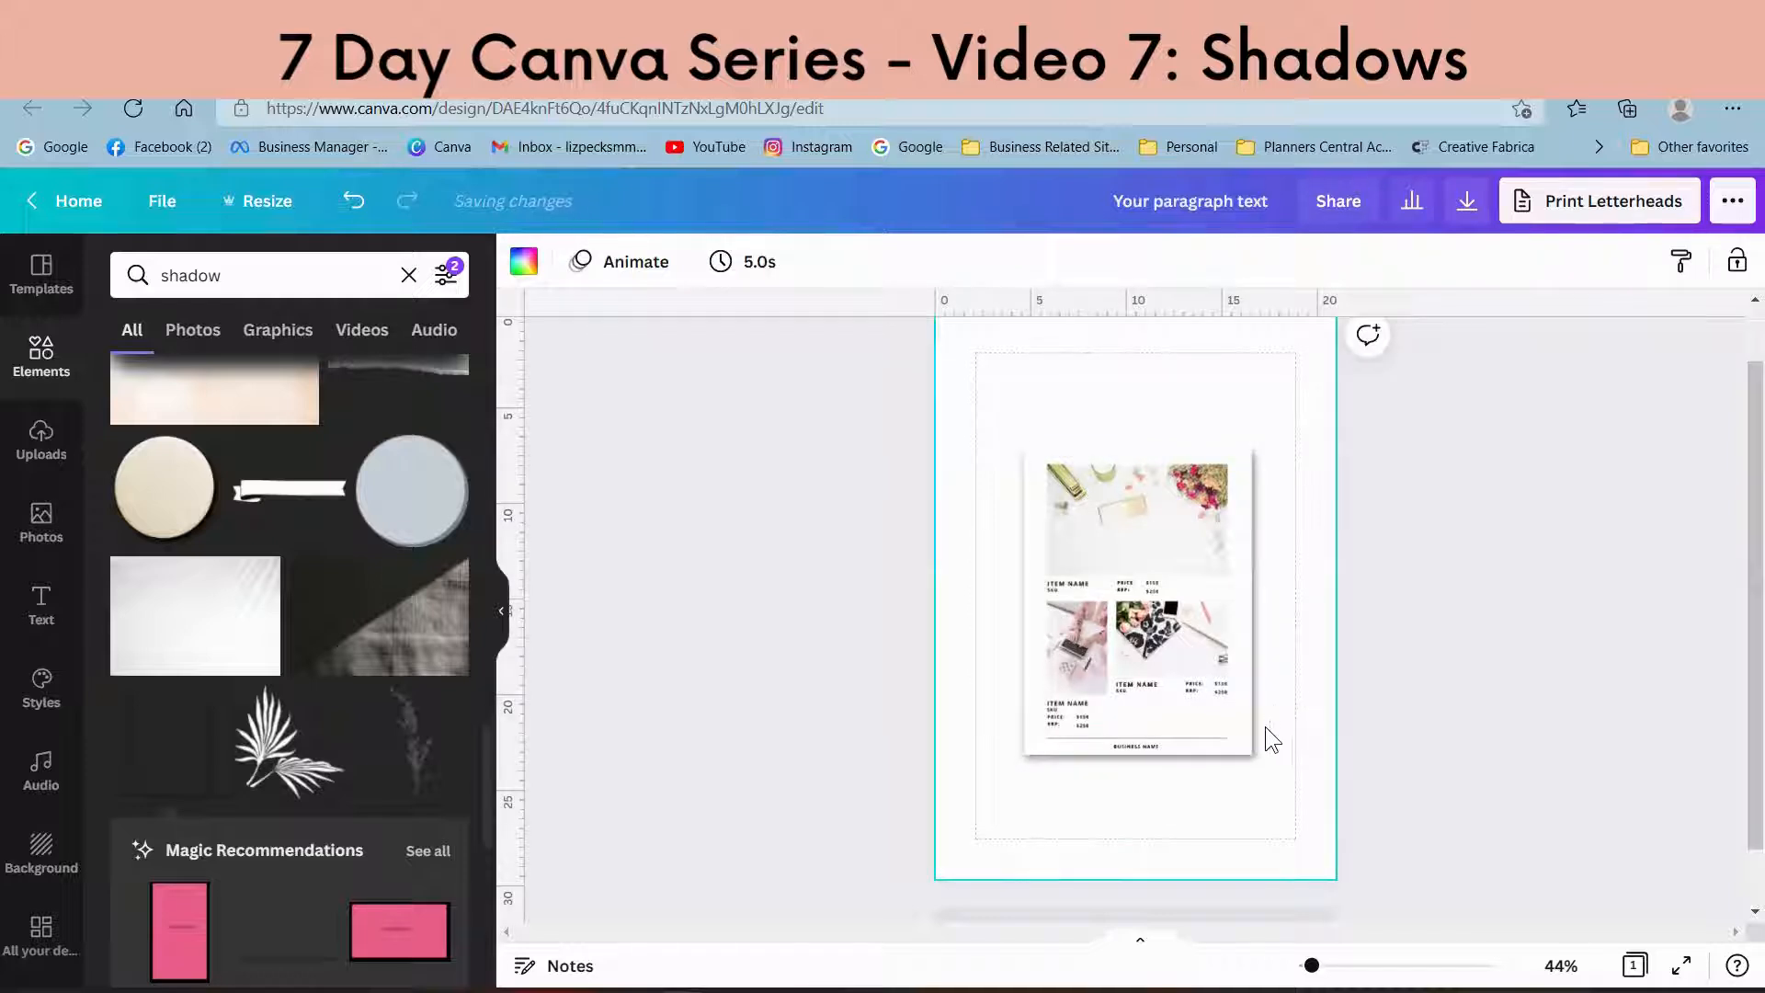
# Step: Lower the price list image's top edge slightly so it lines up with the top of the shadow
pyautogui.click(1376, 965)
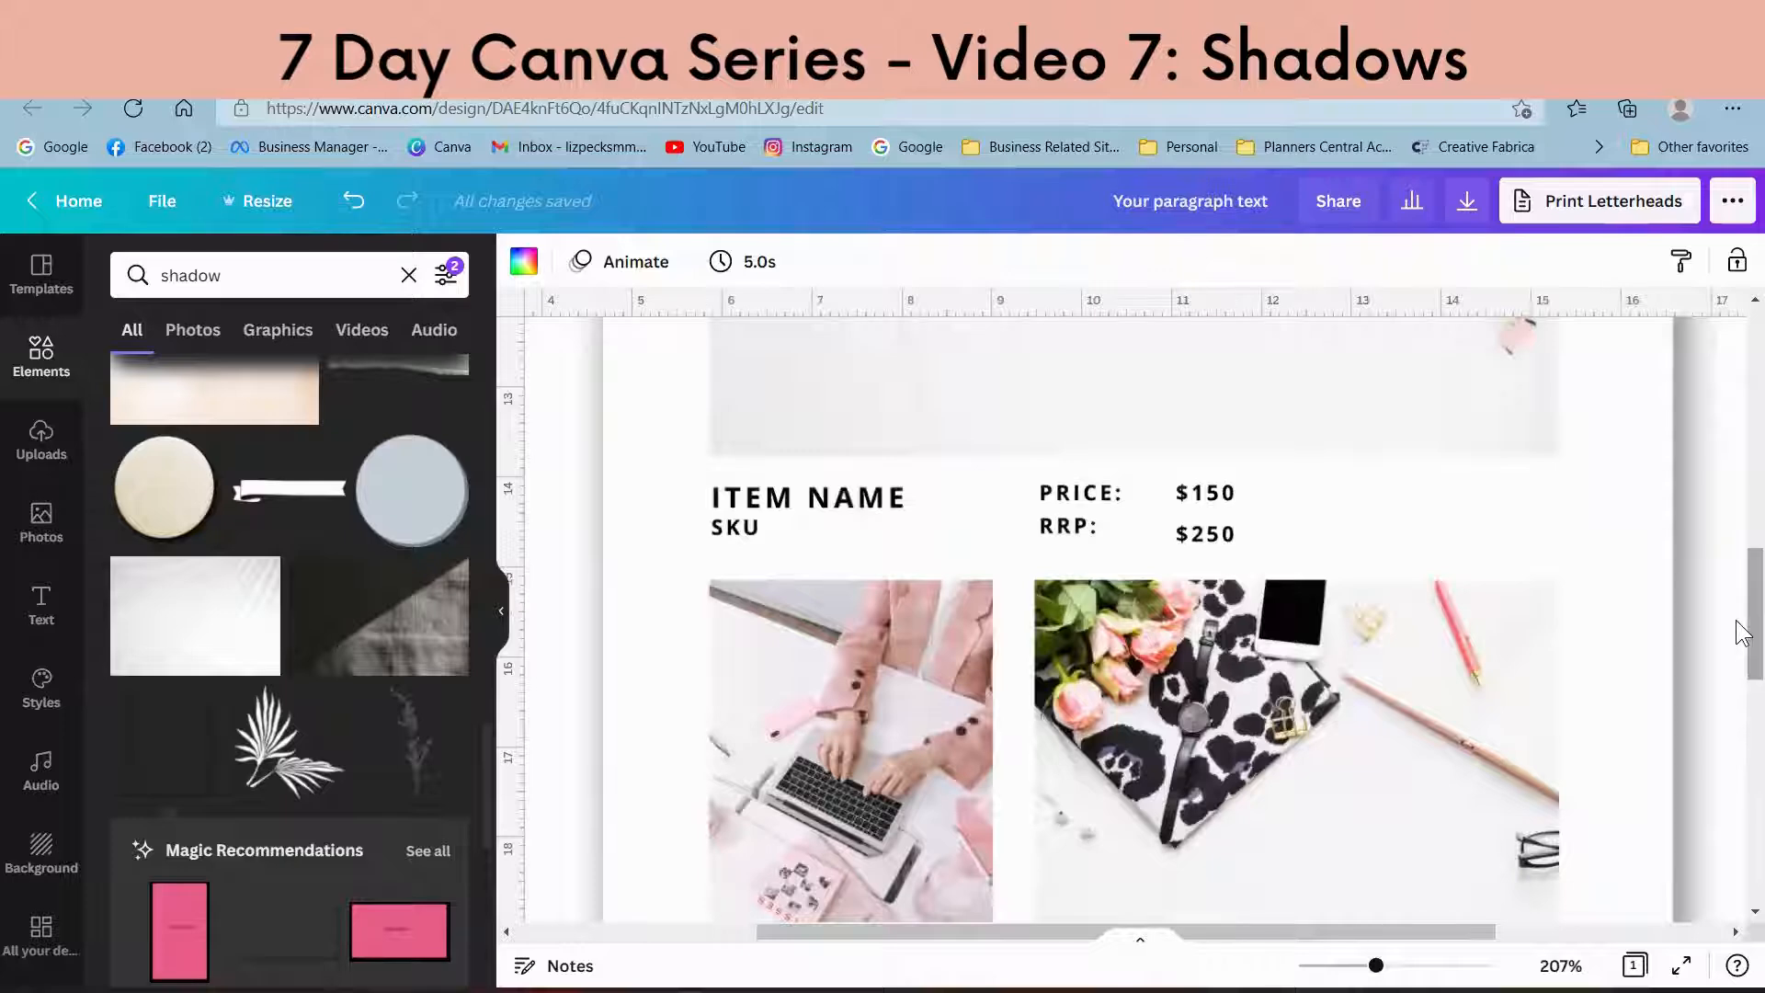
pyautogui.moveTo(1737, 515); pyautogui.dragTo(1742, 464)
pyautogui.scroll(-2, 1742, 464)
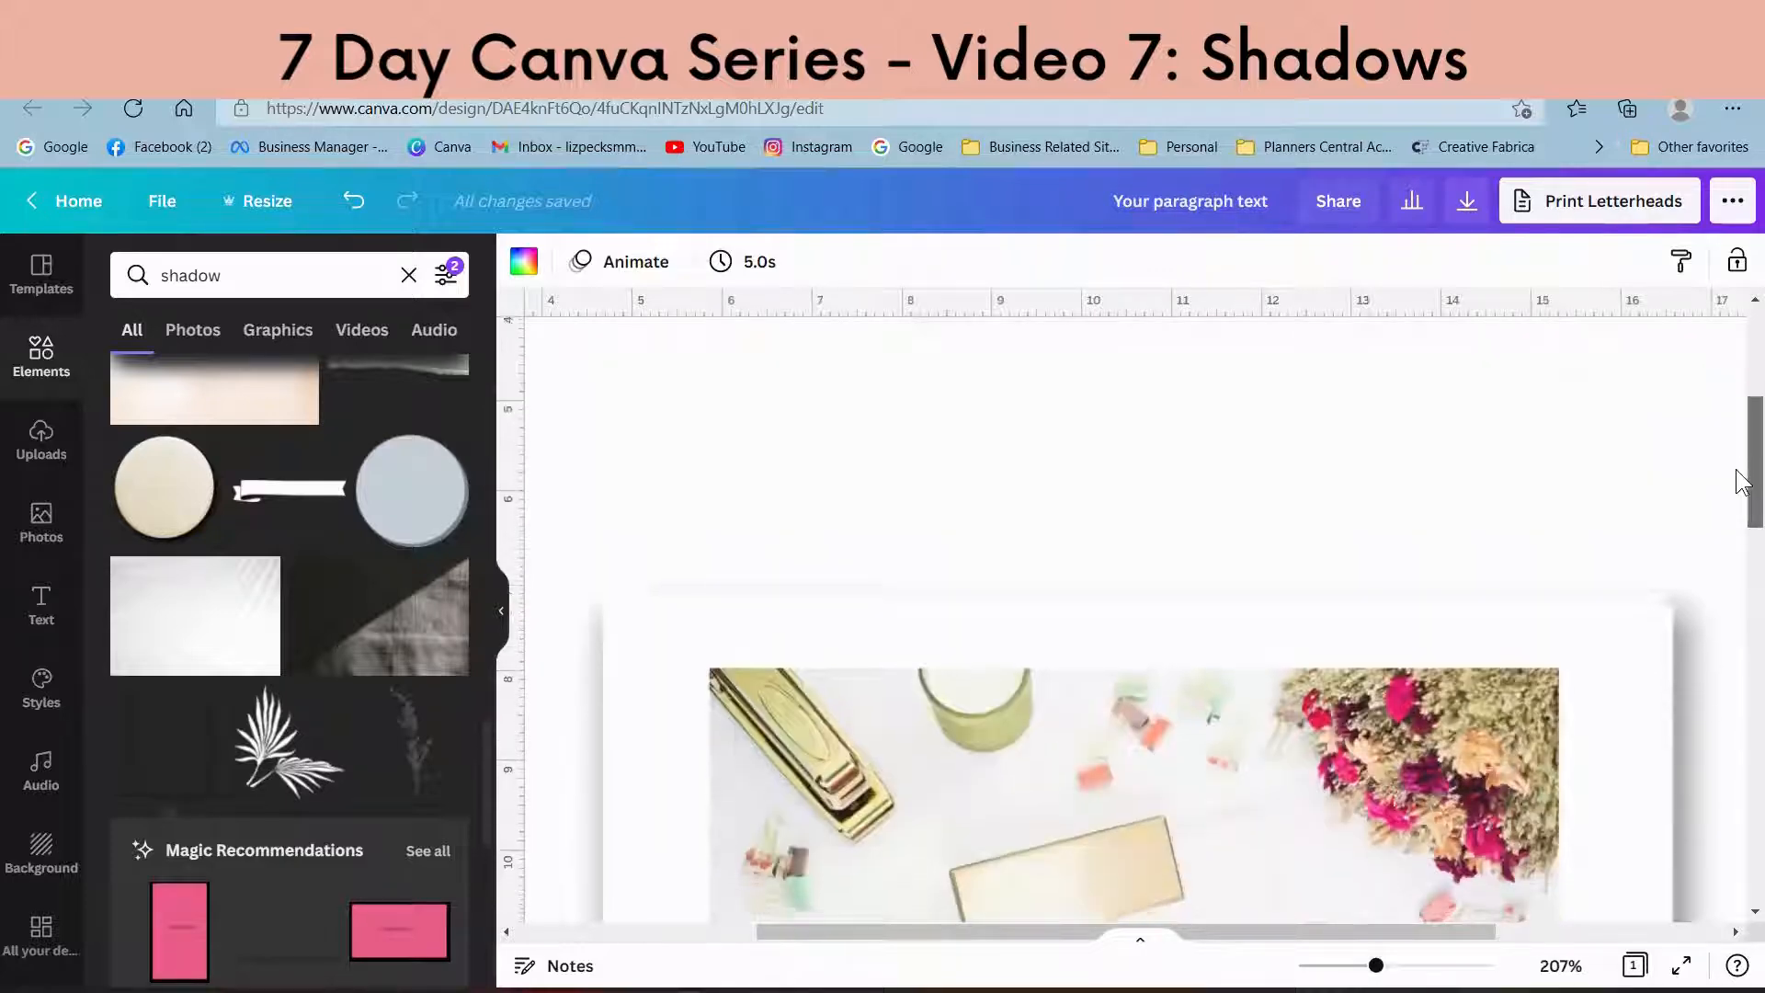
pyautogui.click(1669, 611)
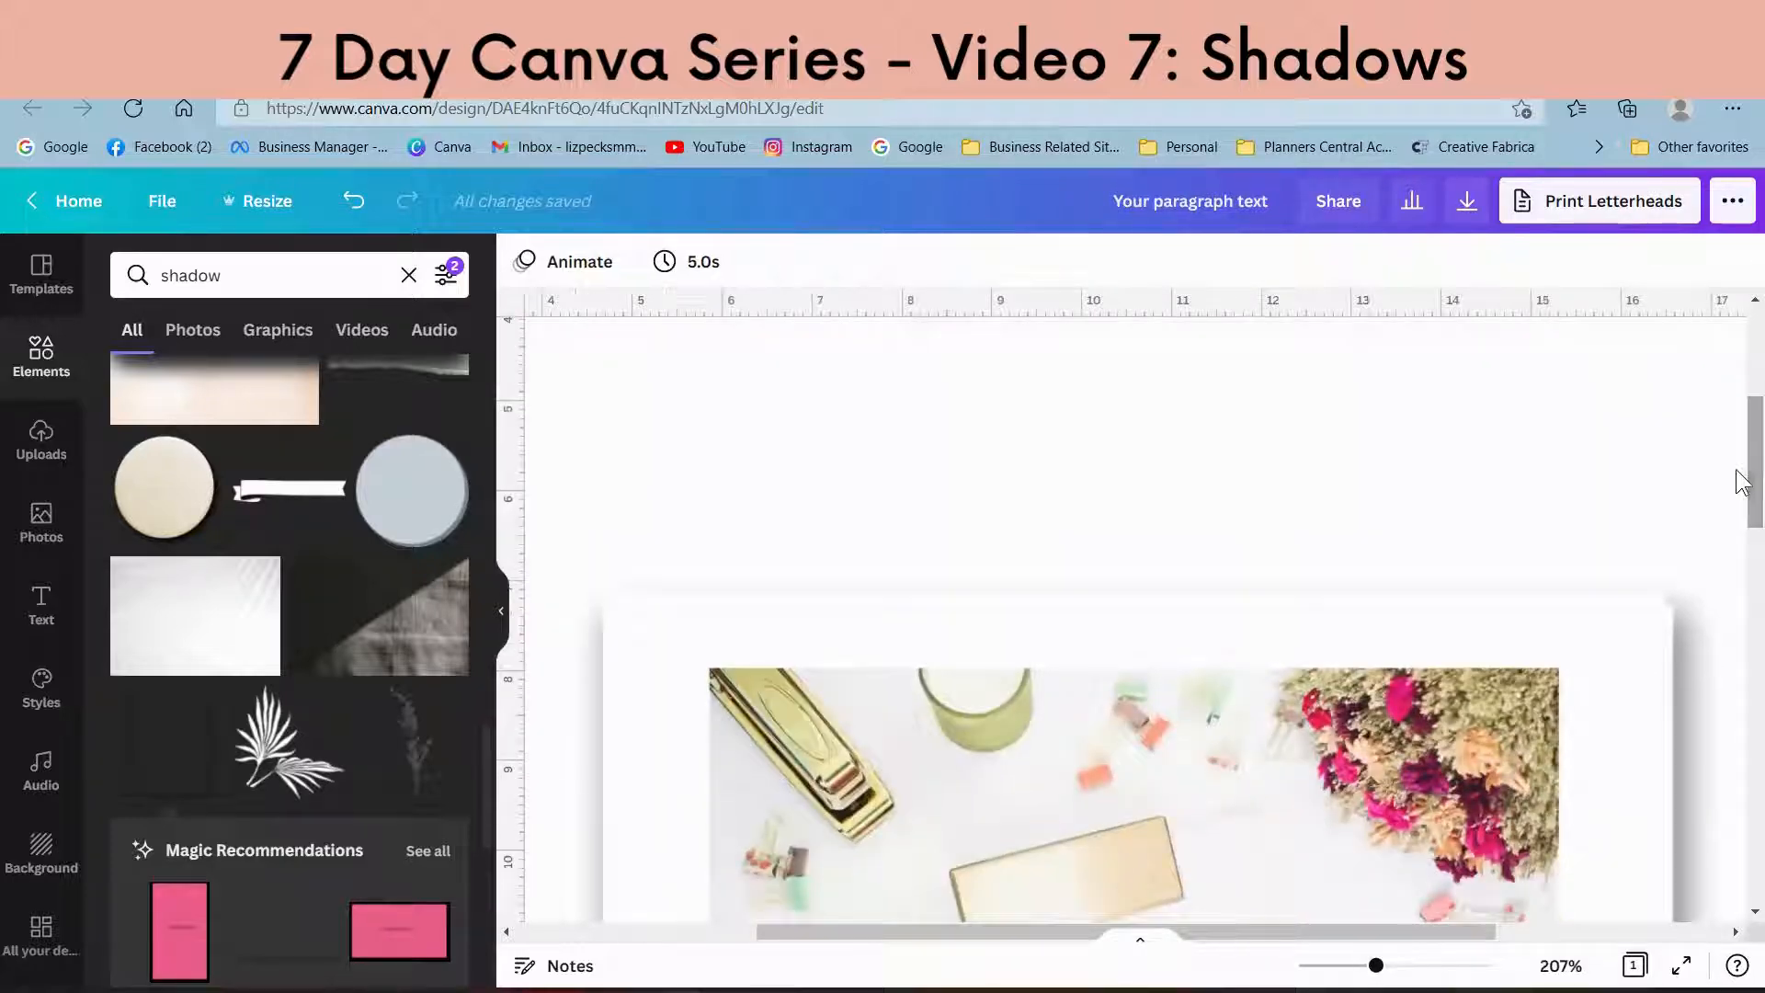
pyautogui.click(1660, 601)
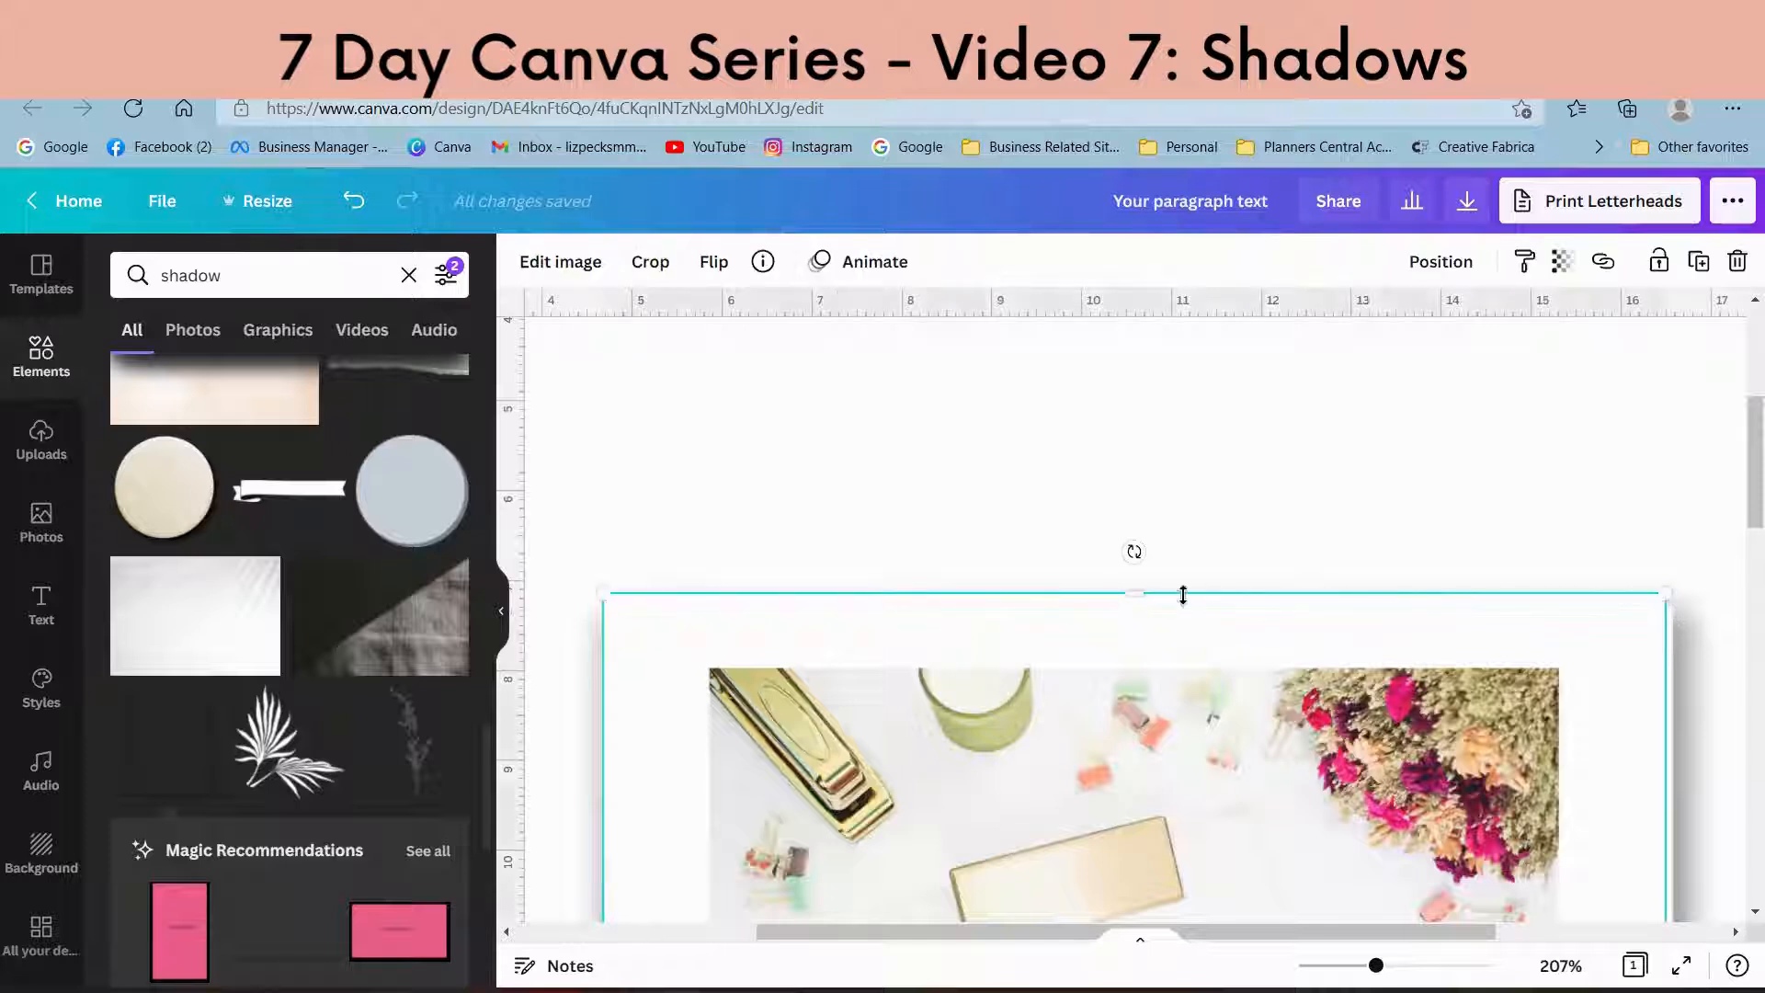
pyautogui.moveTo(1139, 591); pyautogui.dragTo(1145, 600)
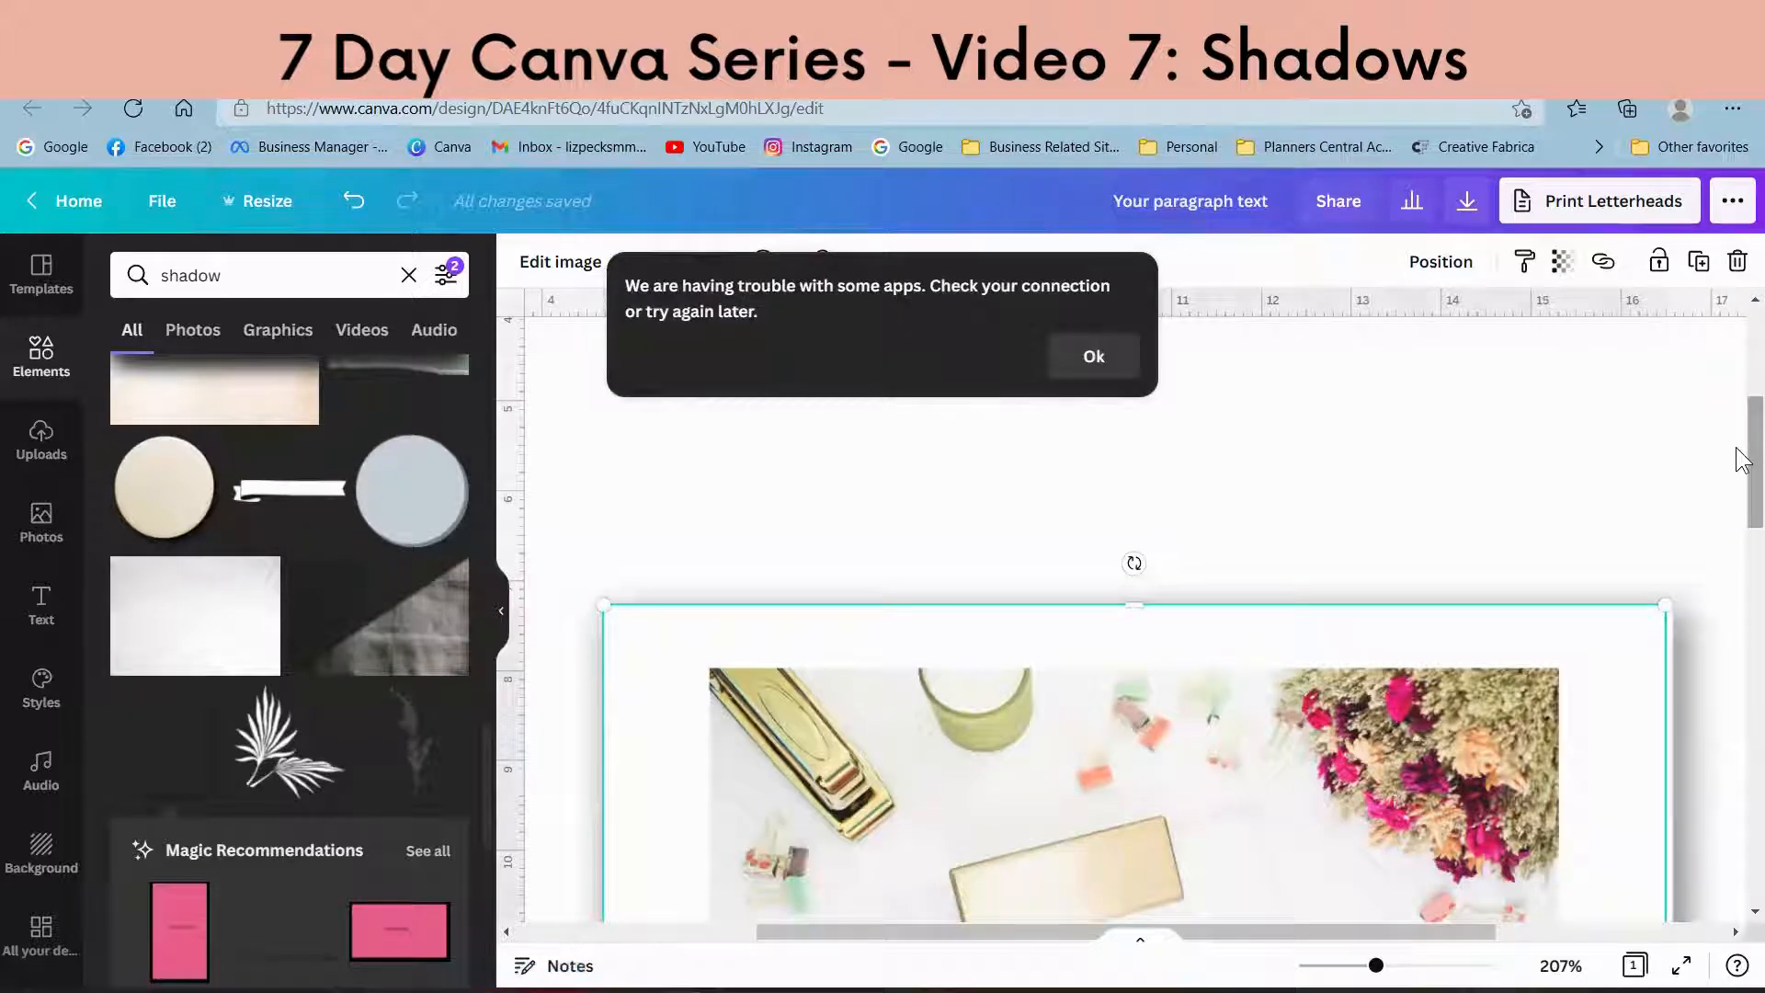
# Step: Extend the price list image's right edge to meet the shadow, and check the alignment along the bottom edge
pyautogui.scroll(-5, 1739, 459)
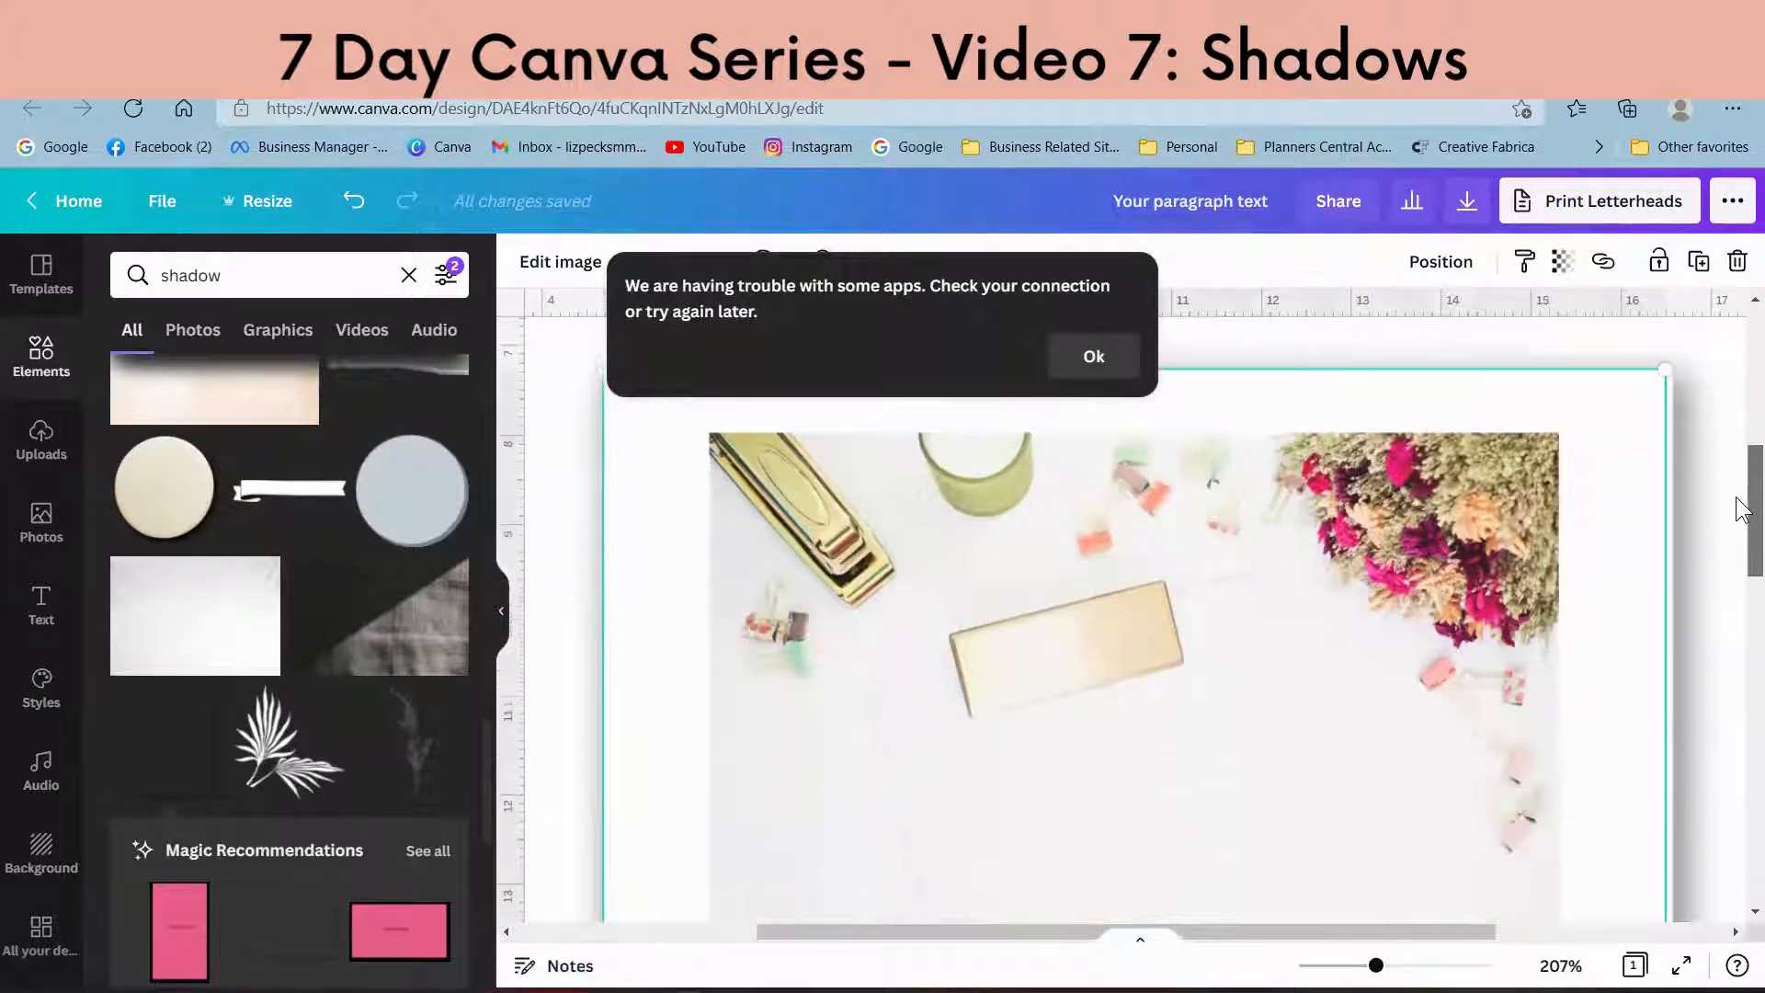
pyautogui.scroll(-3, 1740, 579)
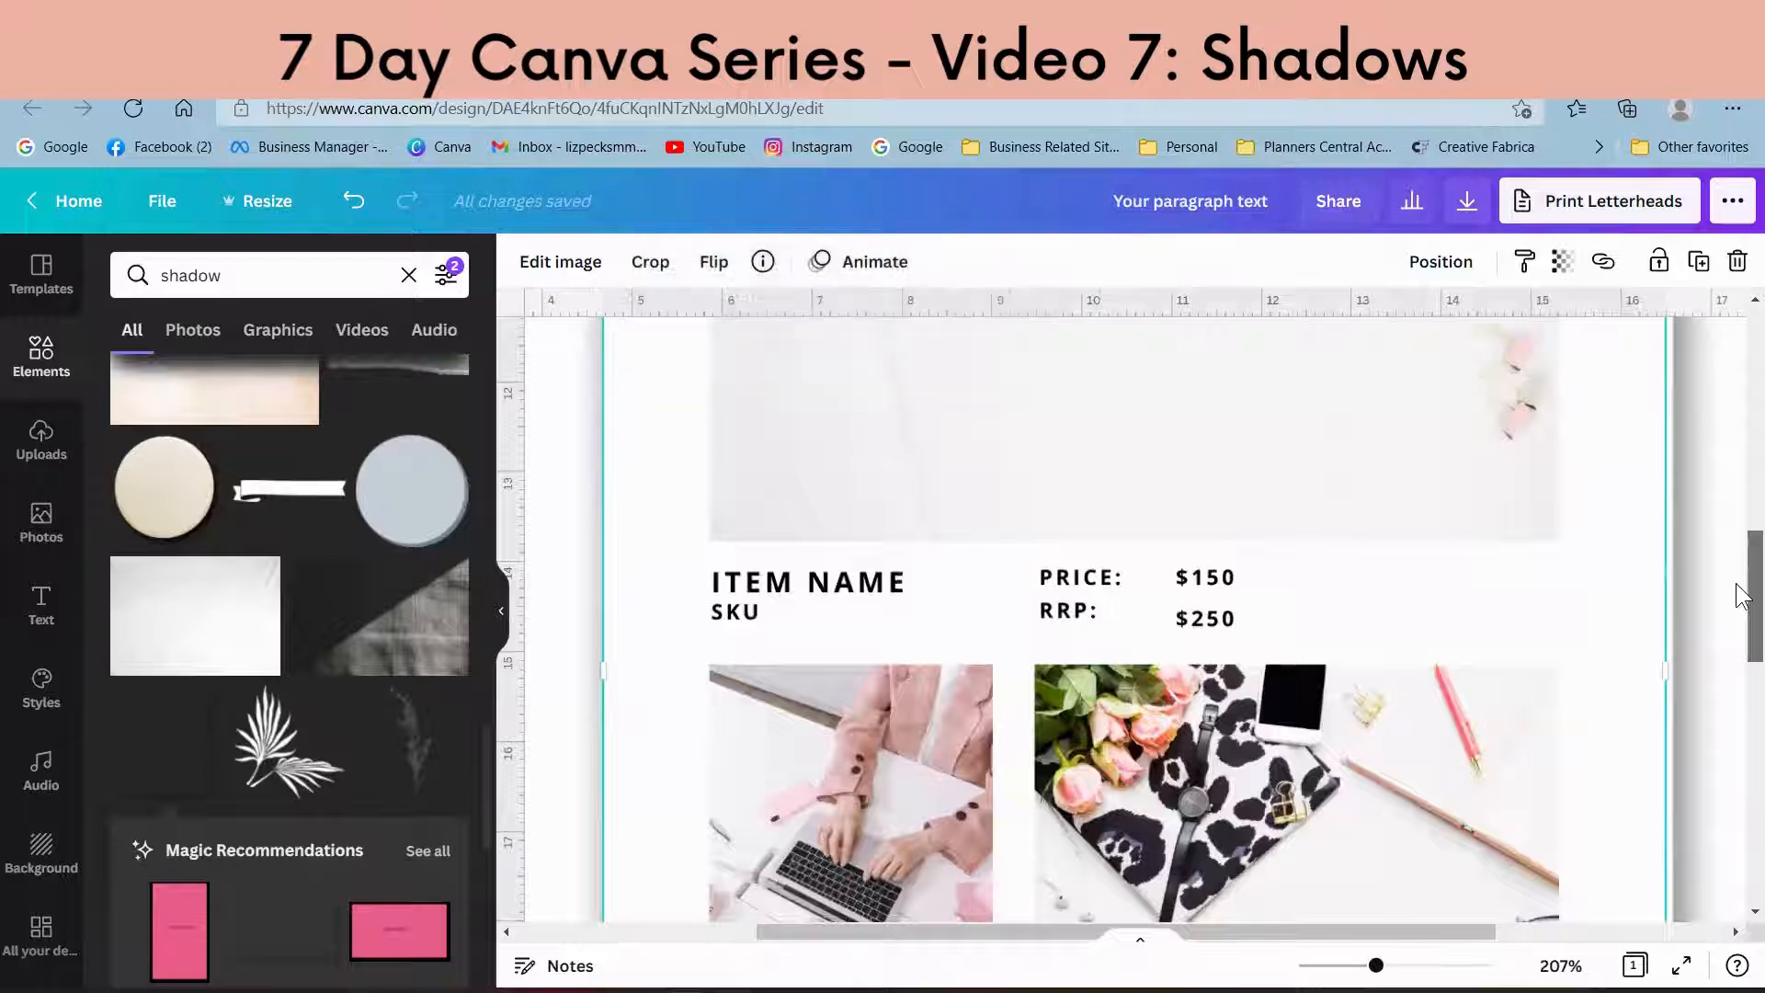
pyautogui.click(1621, 709)
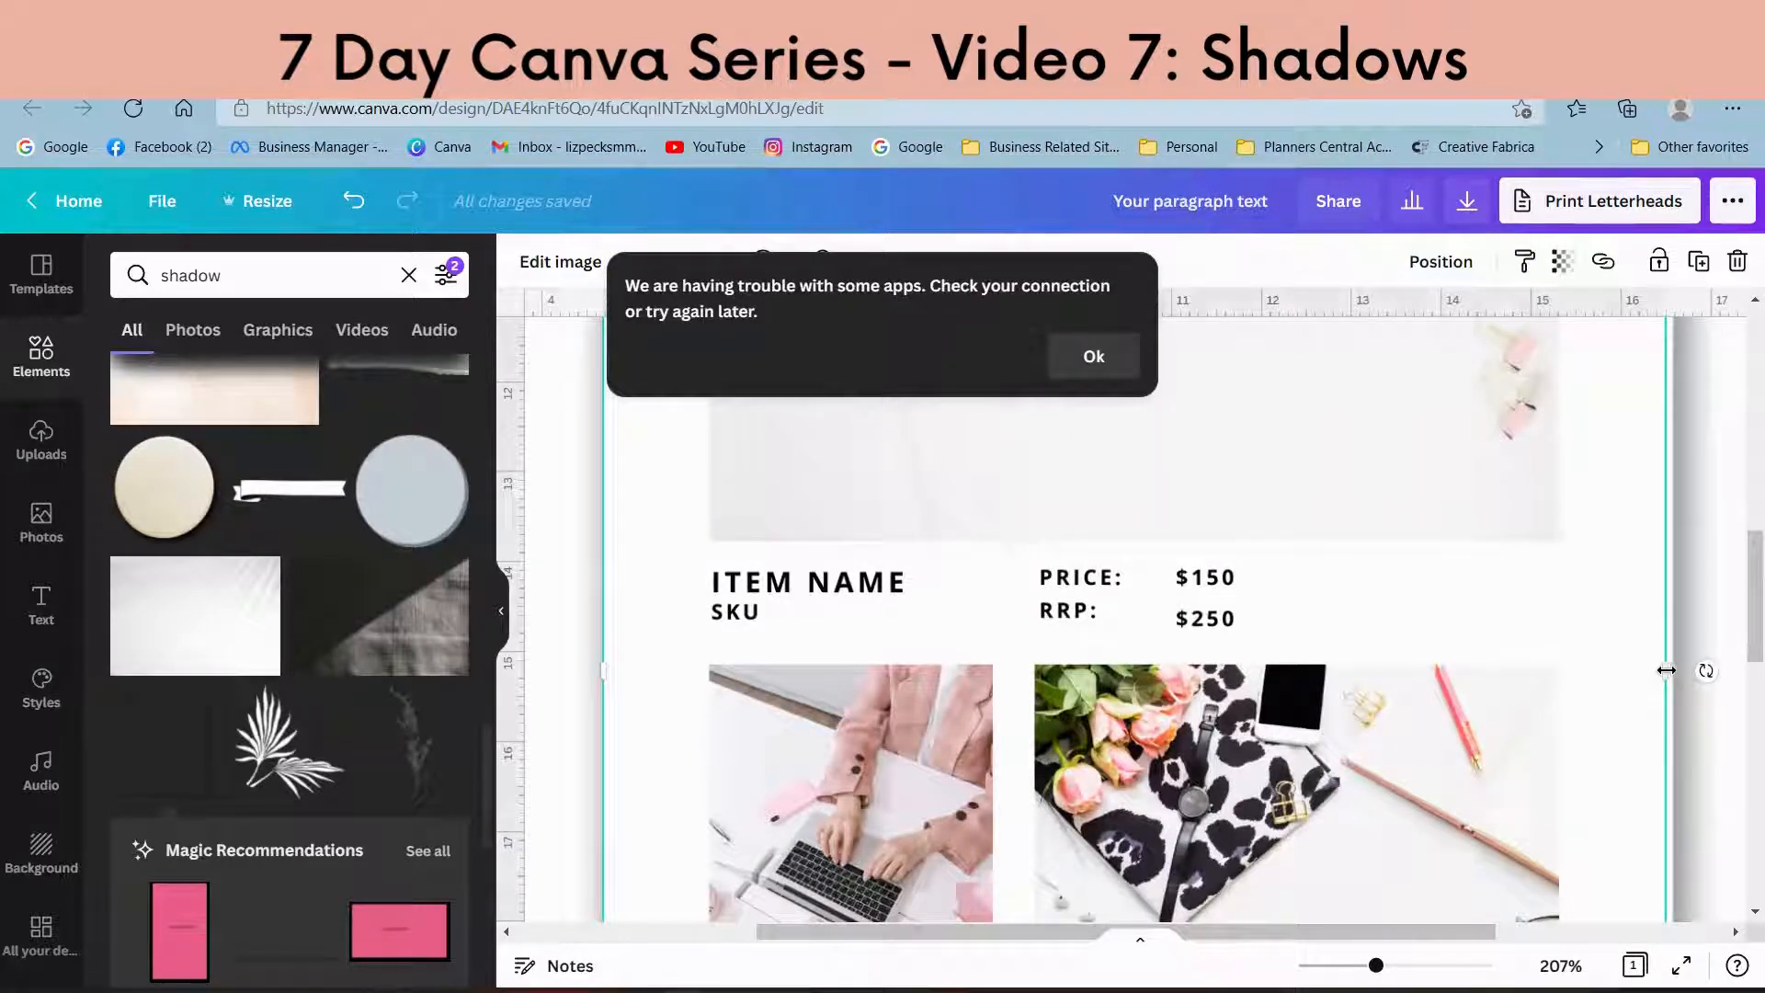
pyautogui.moveTo(1666, 670); pyautogui.dragTo(1741, 762)
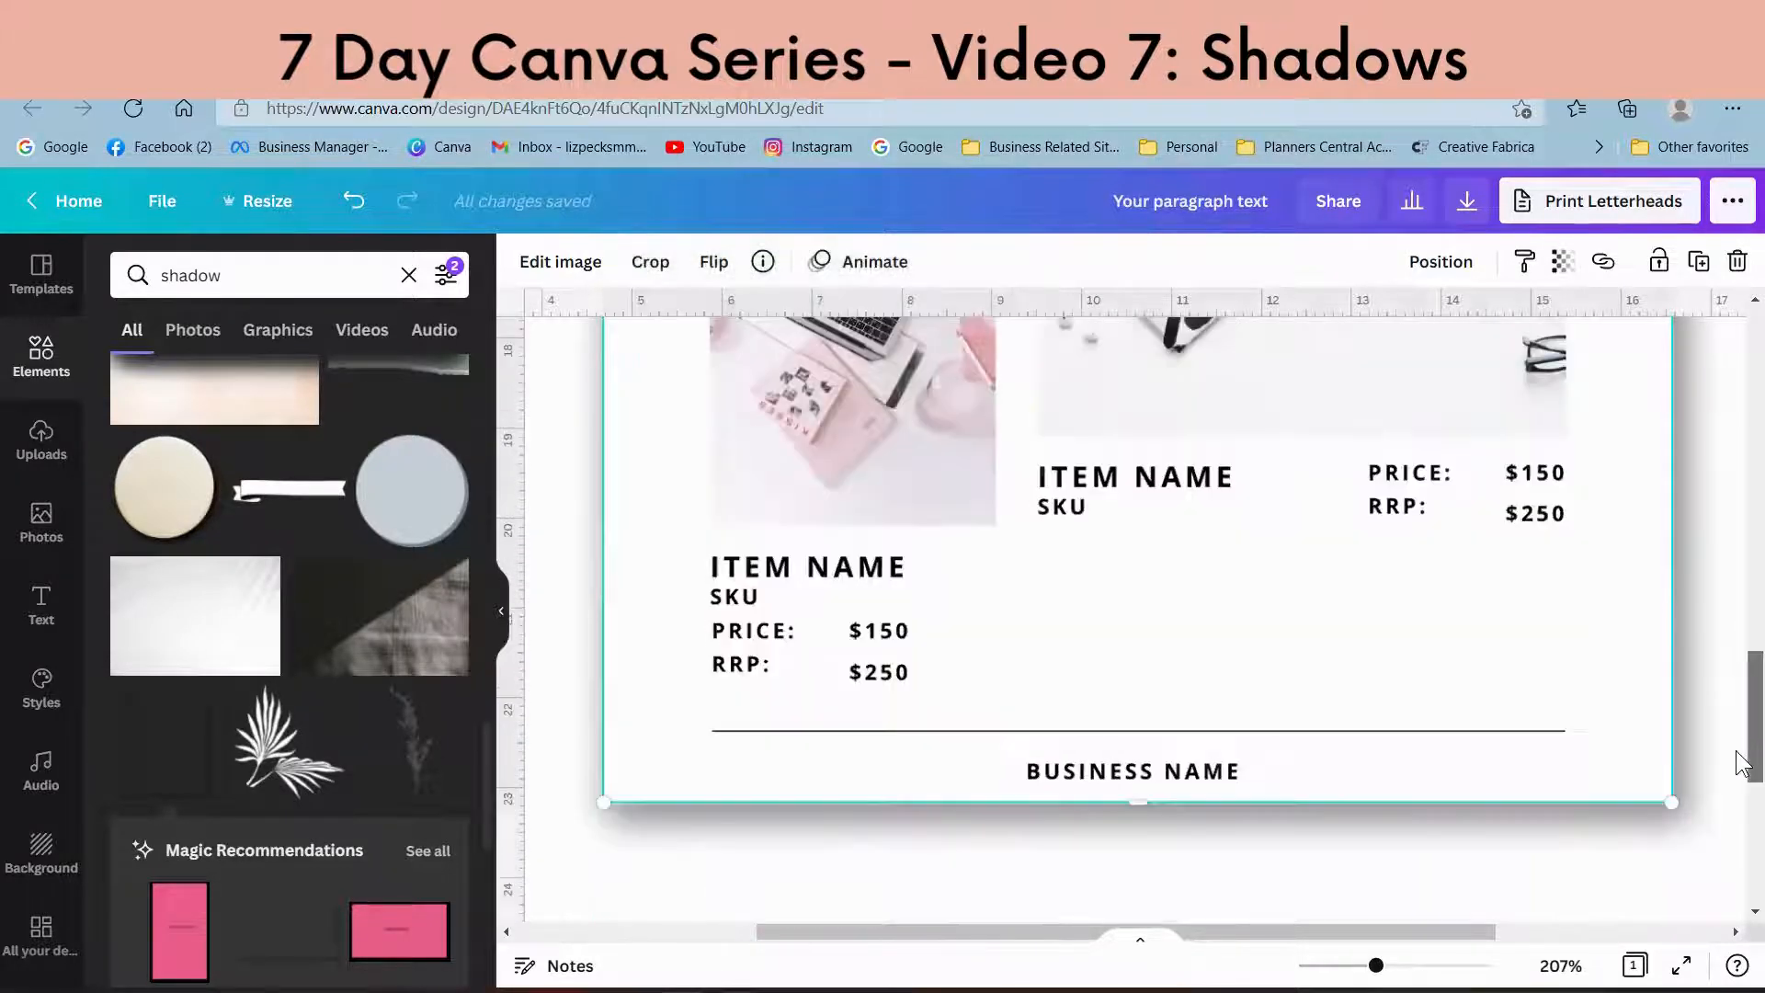
pyautogui.click(1709, 779)
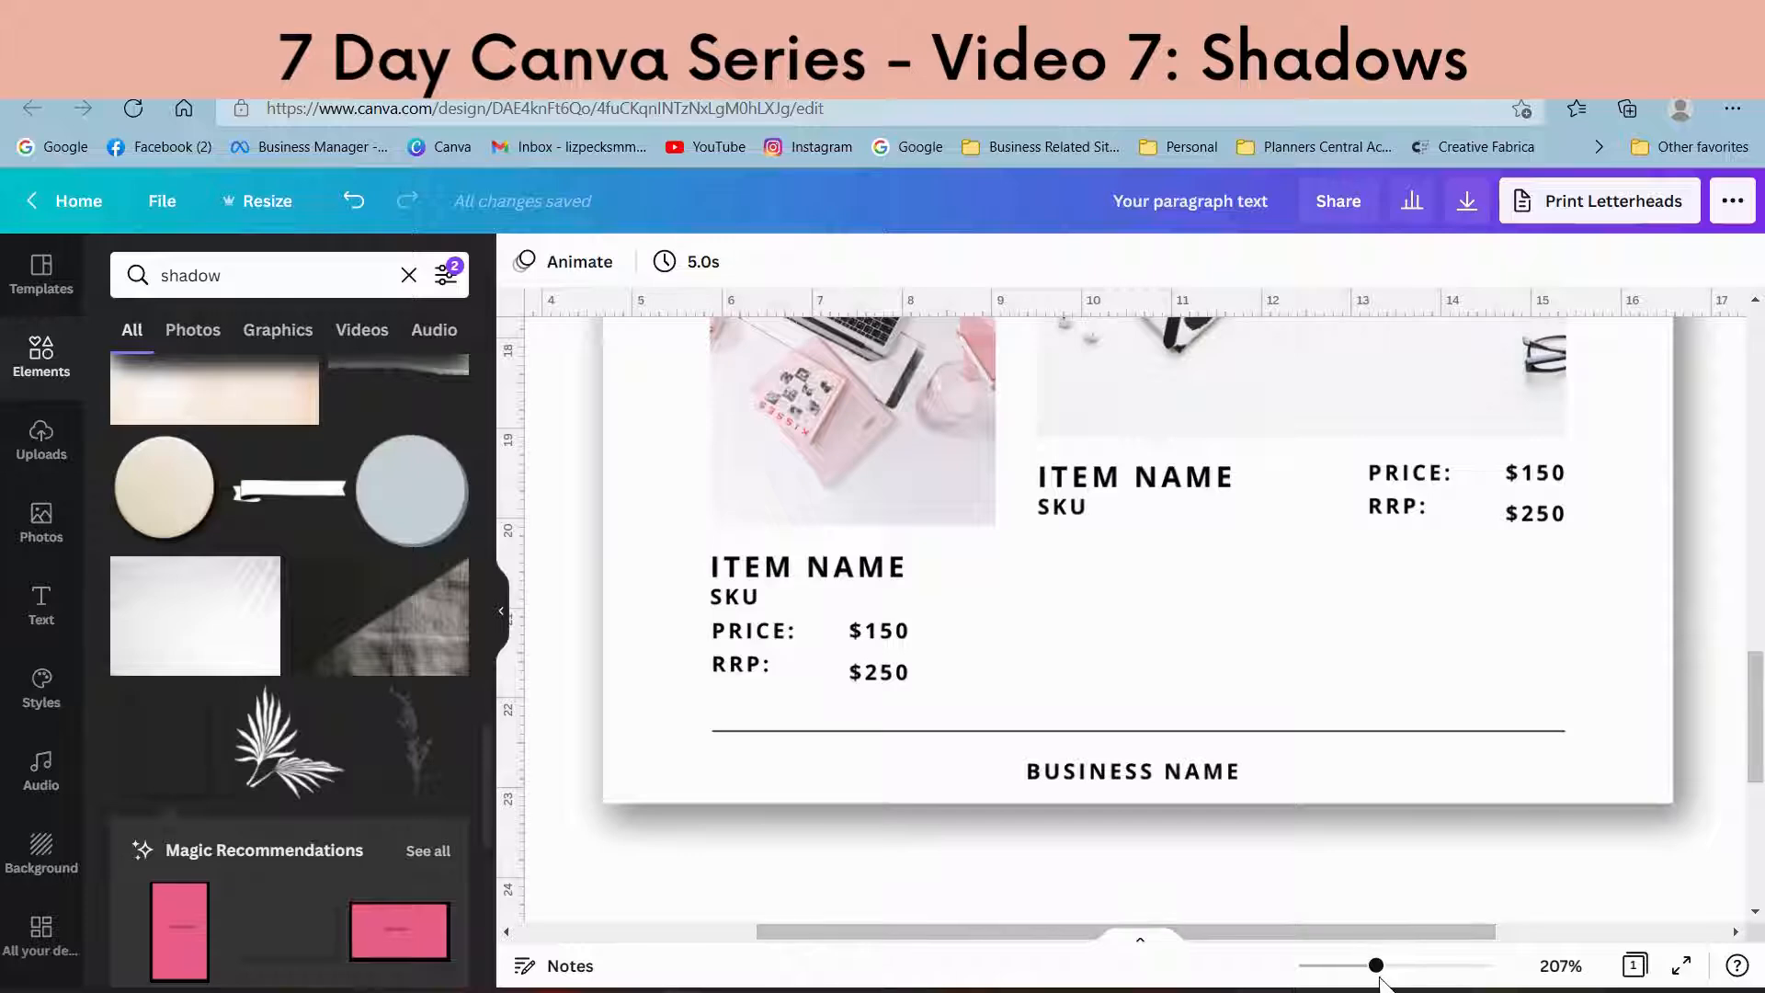
# Step: Replace the price list image in the shadowed frame with the uploaded Product Catalogue page showing a four-column grid of items
pyautogui.moveTo(1376, 965); pyautogui.dragTo(1320, 966)
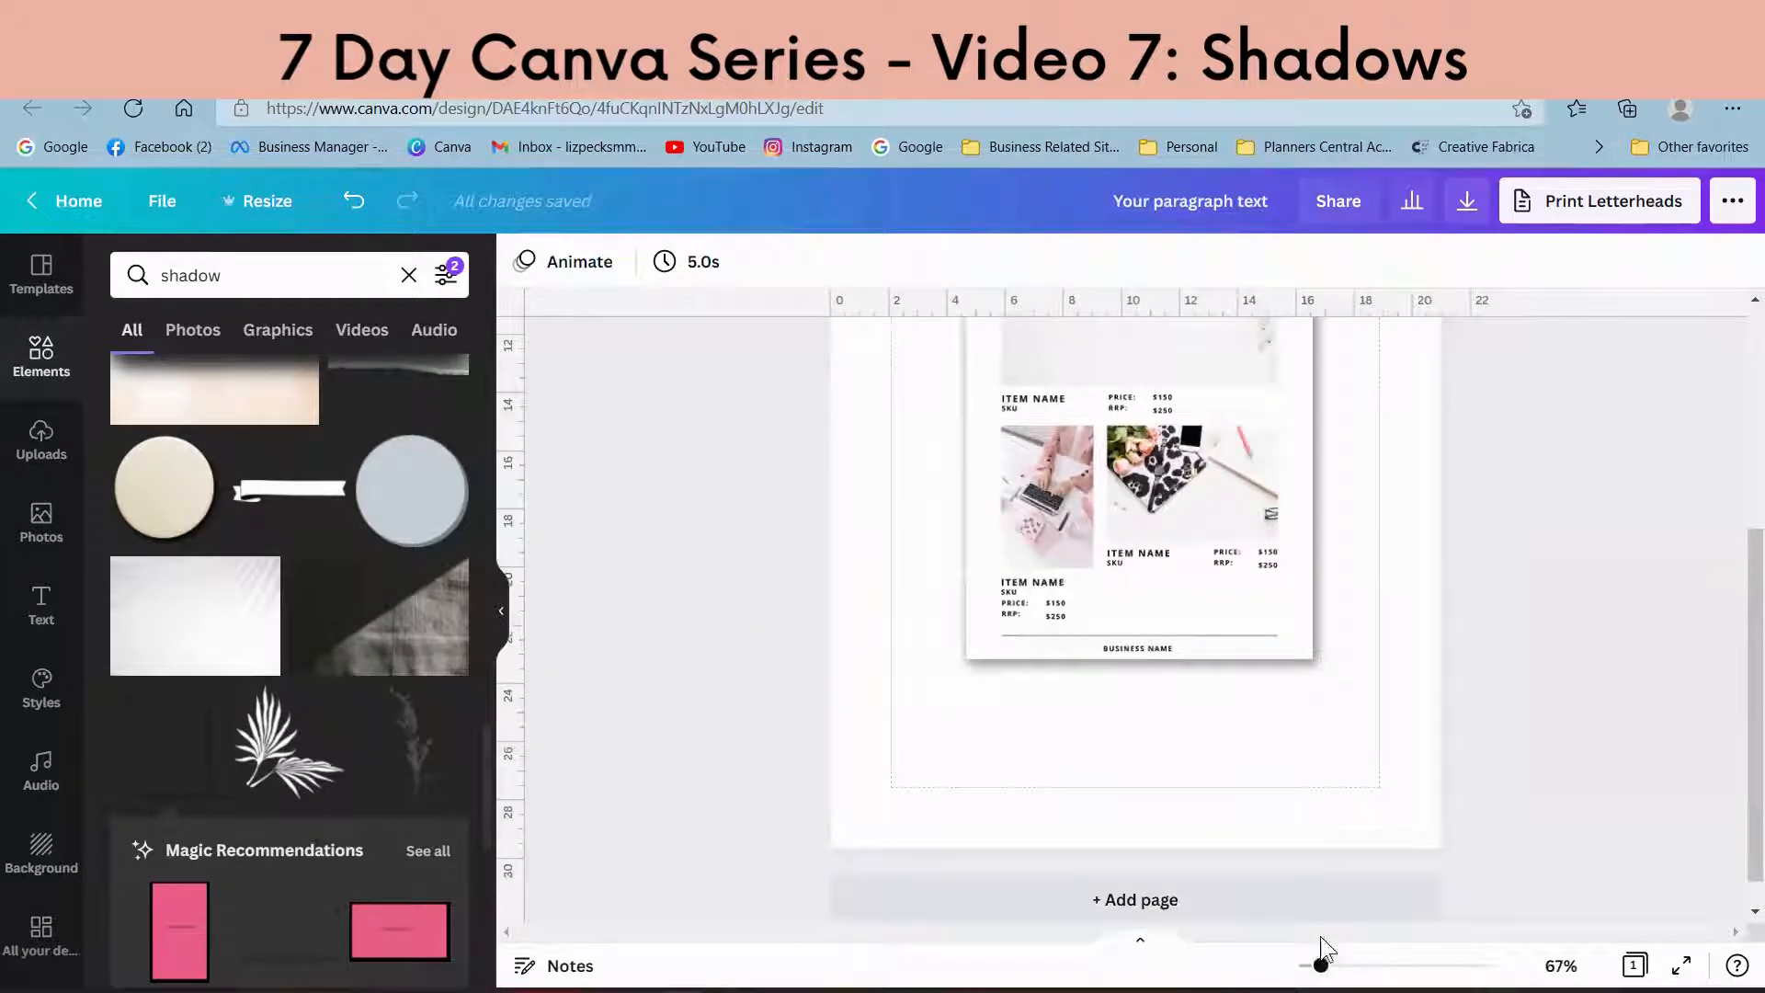
pyautogui.rightClick(1741, 549)
pyautogui.click(1743, 303)
pyautogui.scroll(5, 1744, 303)
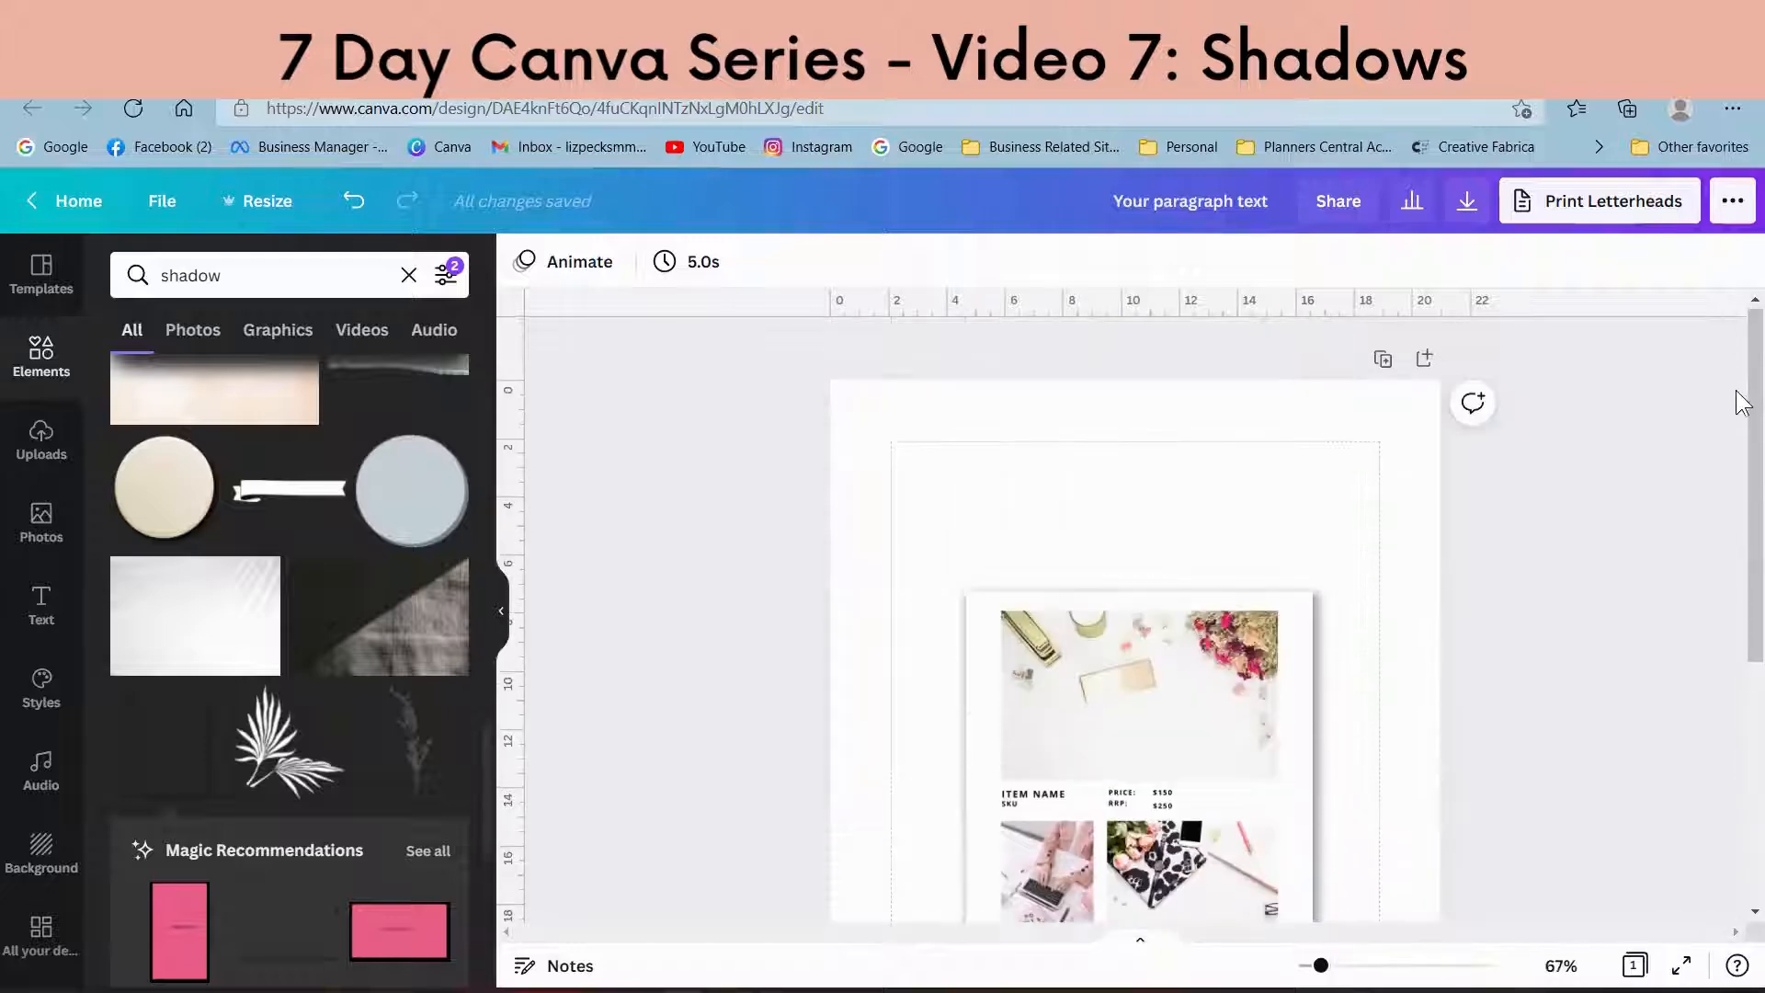
pyautogui.moveTo(1743, 415); pyautogui.dragTo(1744, 533)
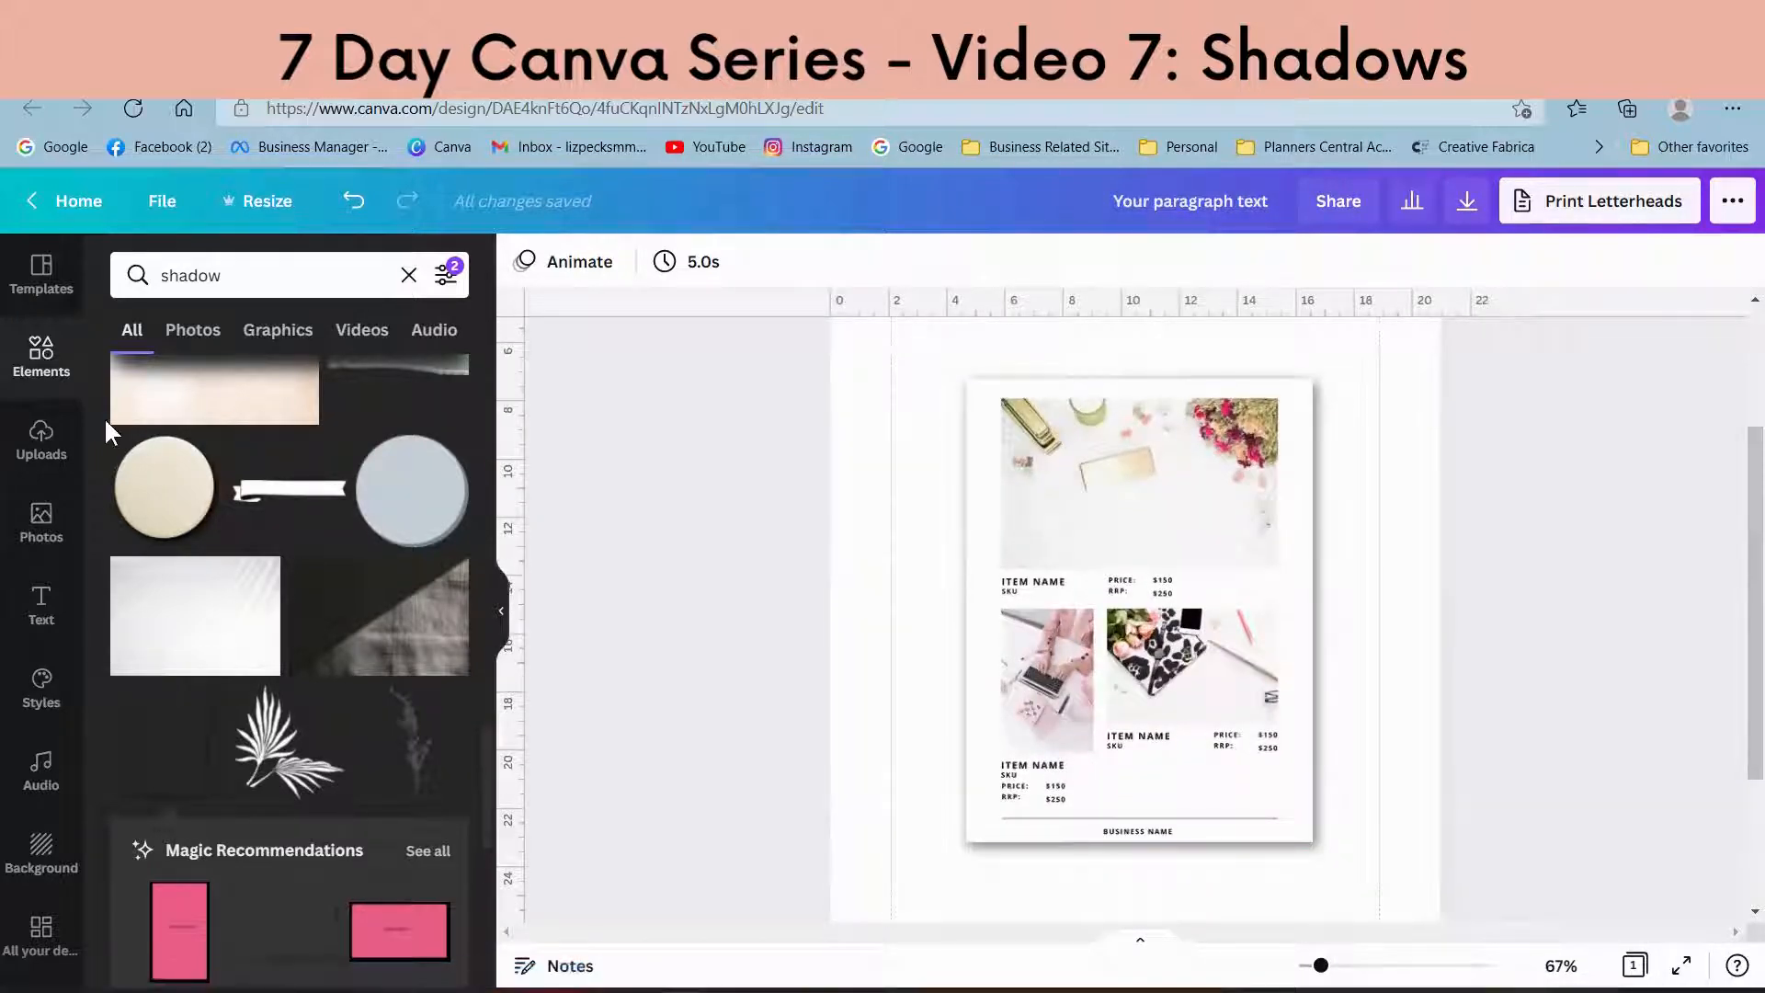
pyautogui.click(37, 450)
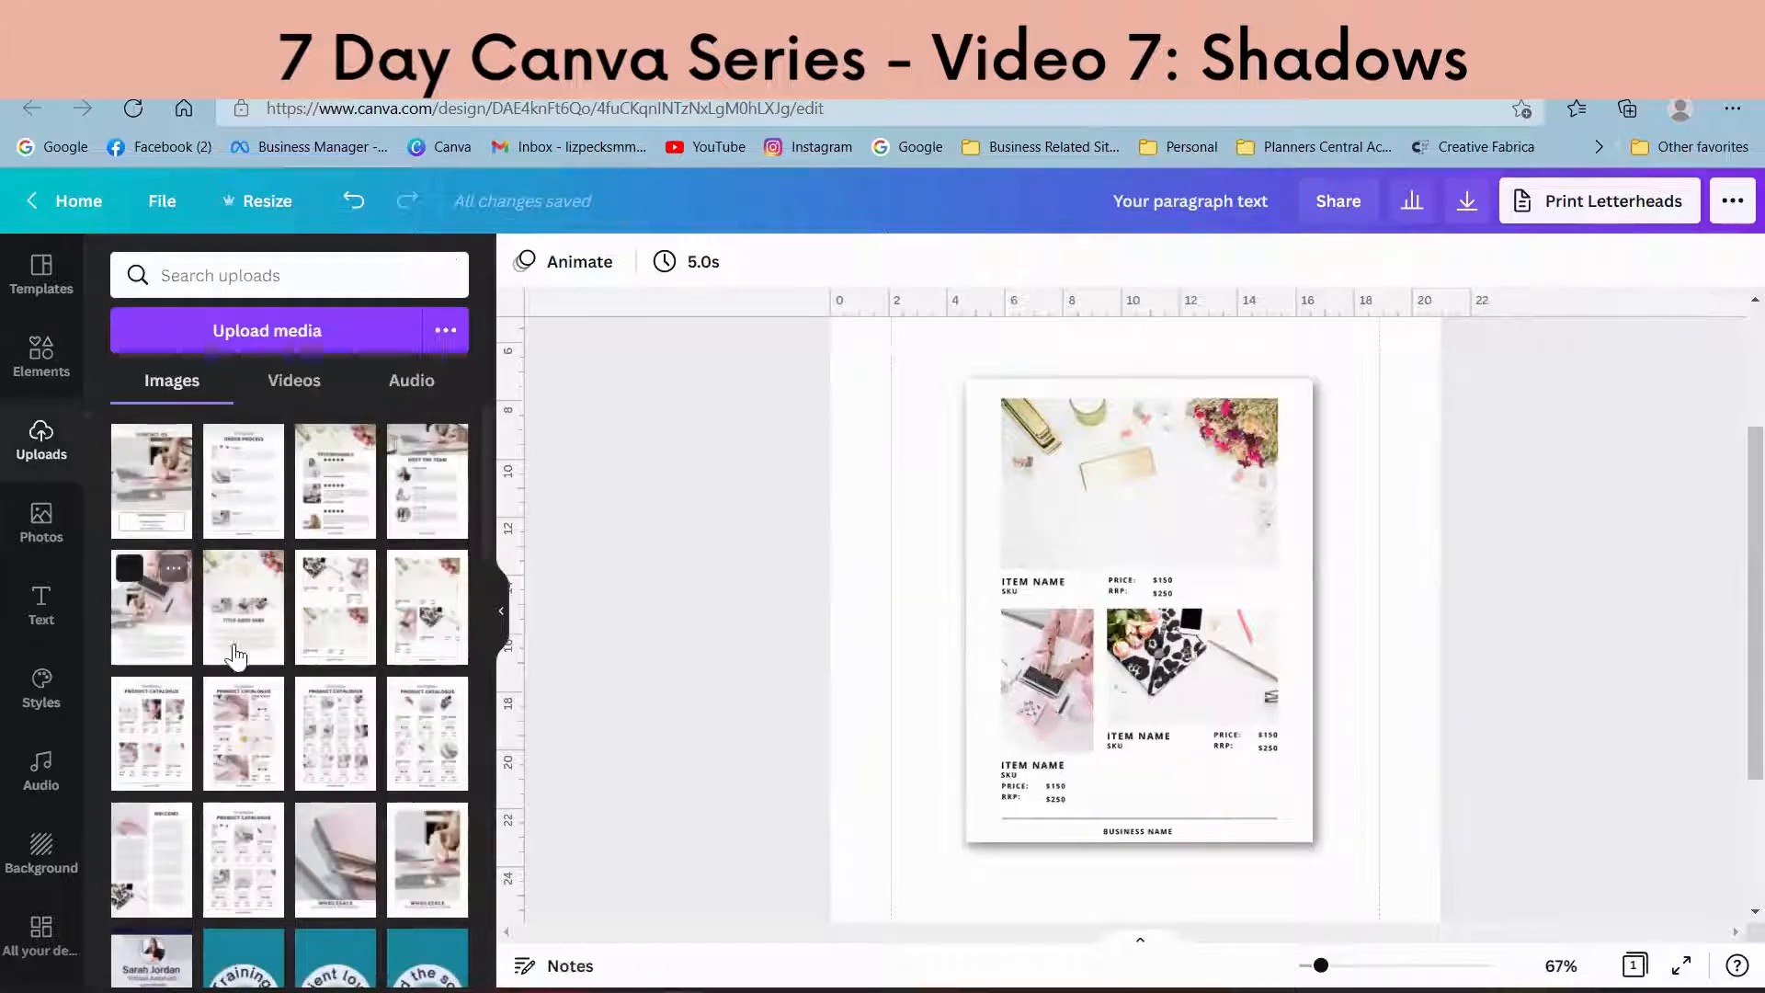
pyautogui.moveTo(232, 735); pyautogui.dragTo(1132, 719)
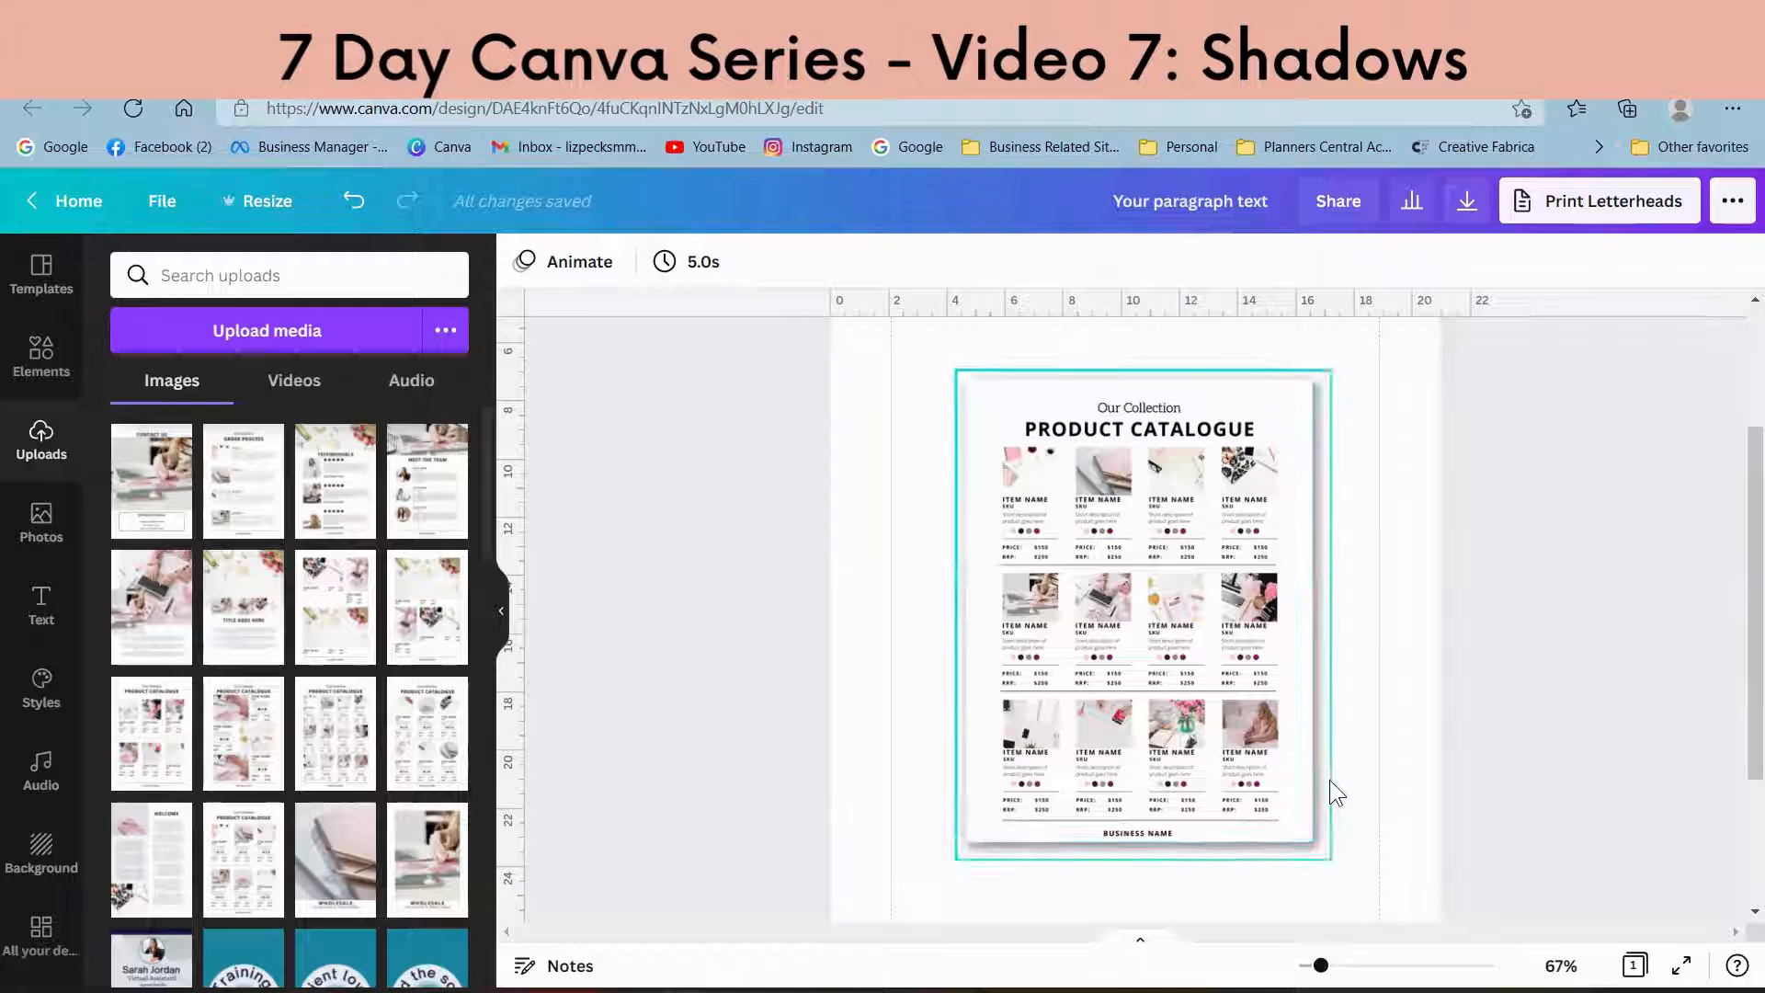
pyautogui.click(935, 486)
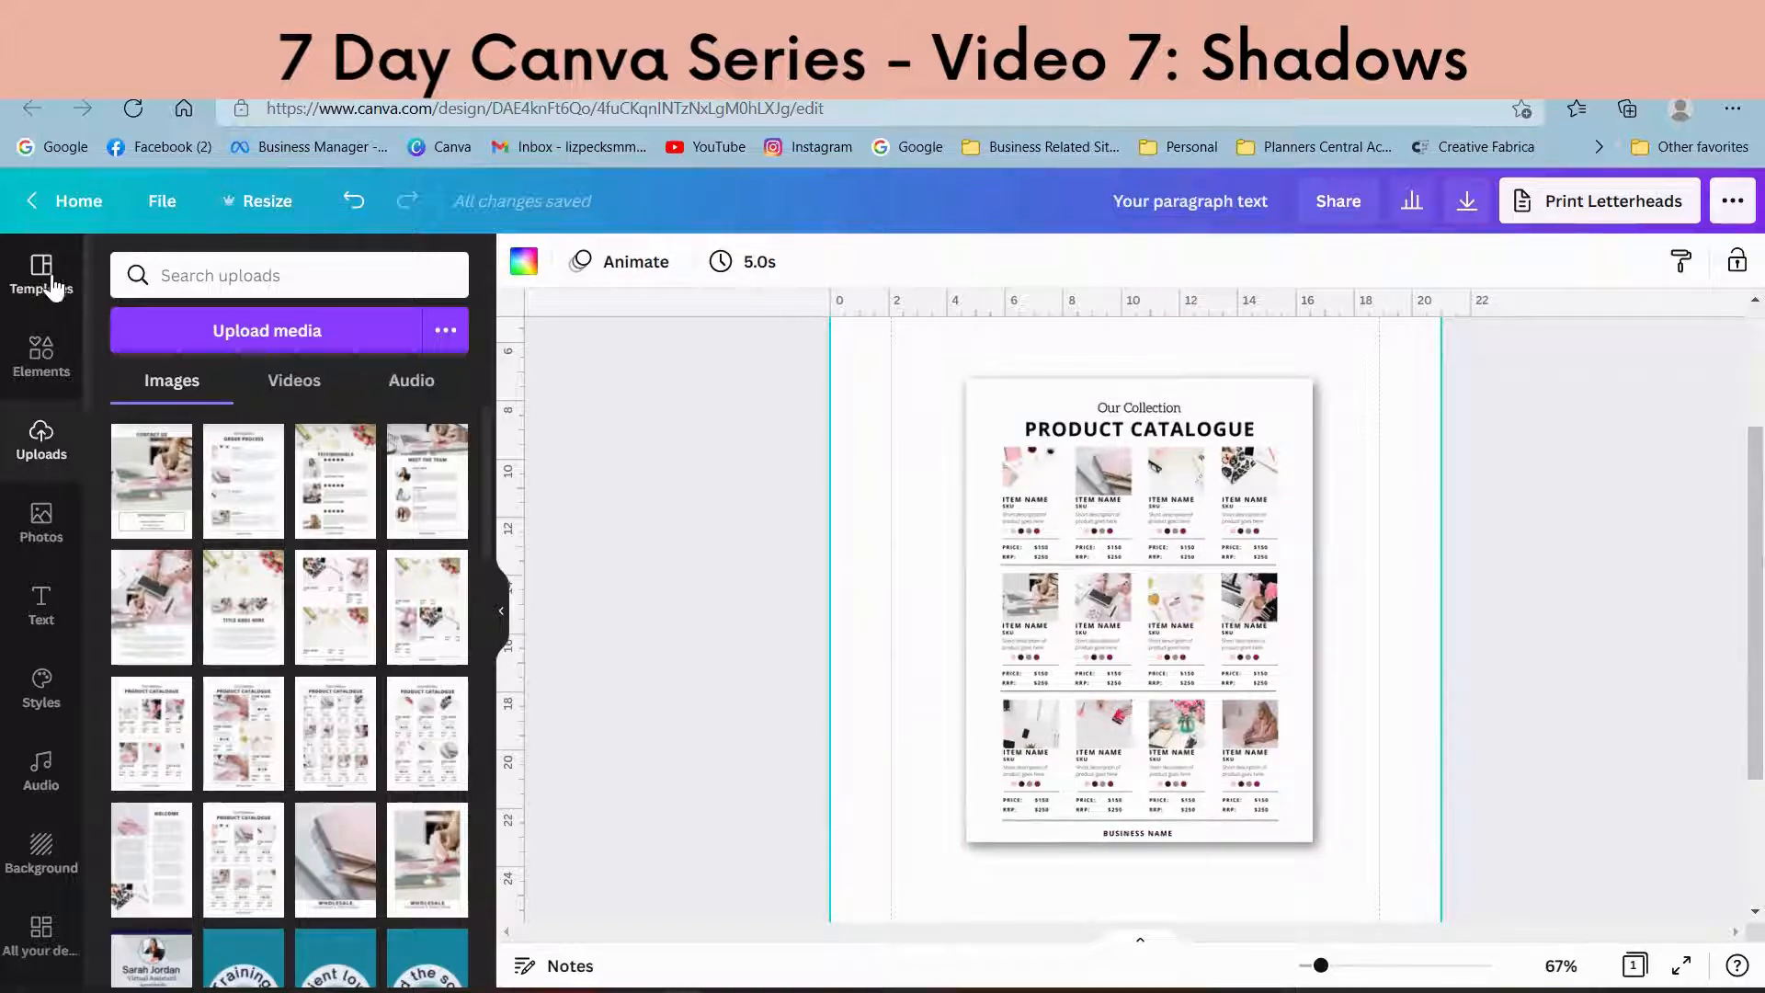
# Step: Add a leafy branch shadow from the shadow elements and move it over the page's upper-right corner, overlapping the catalogue image
pyautogui.click(37, 354)
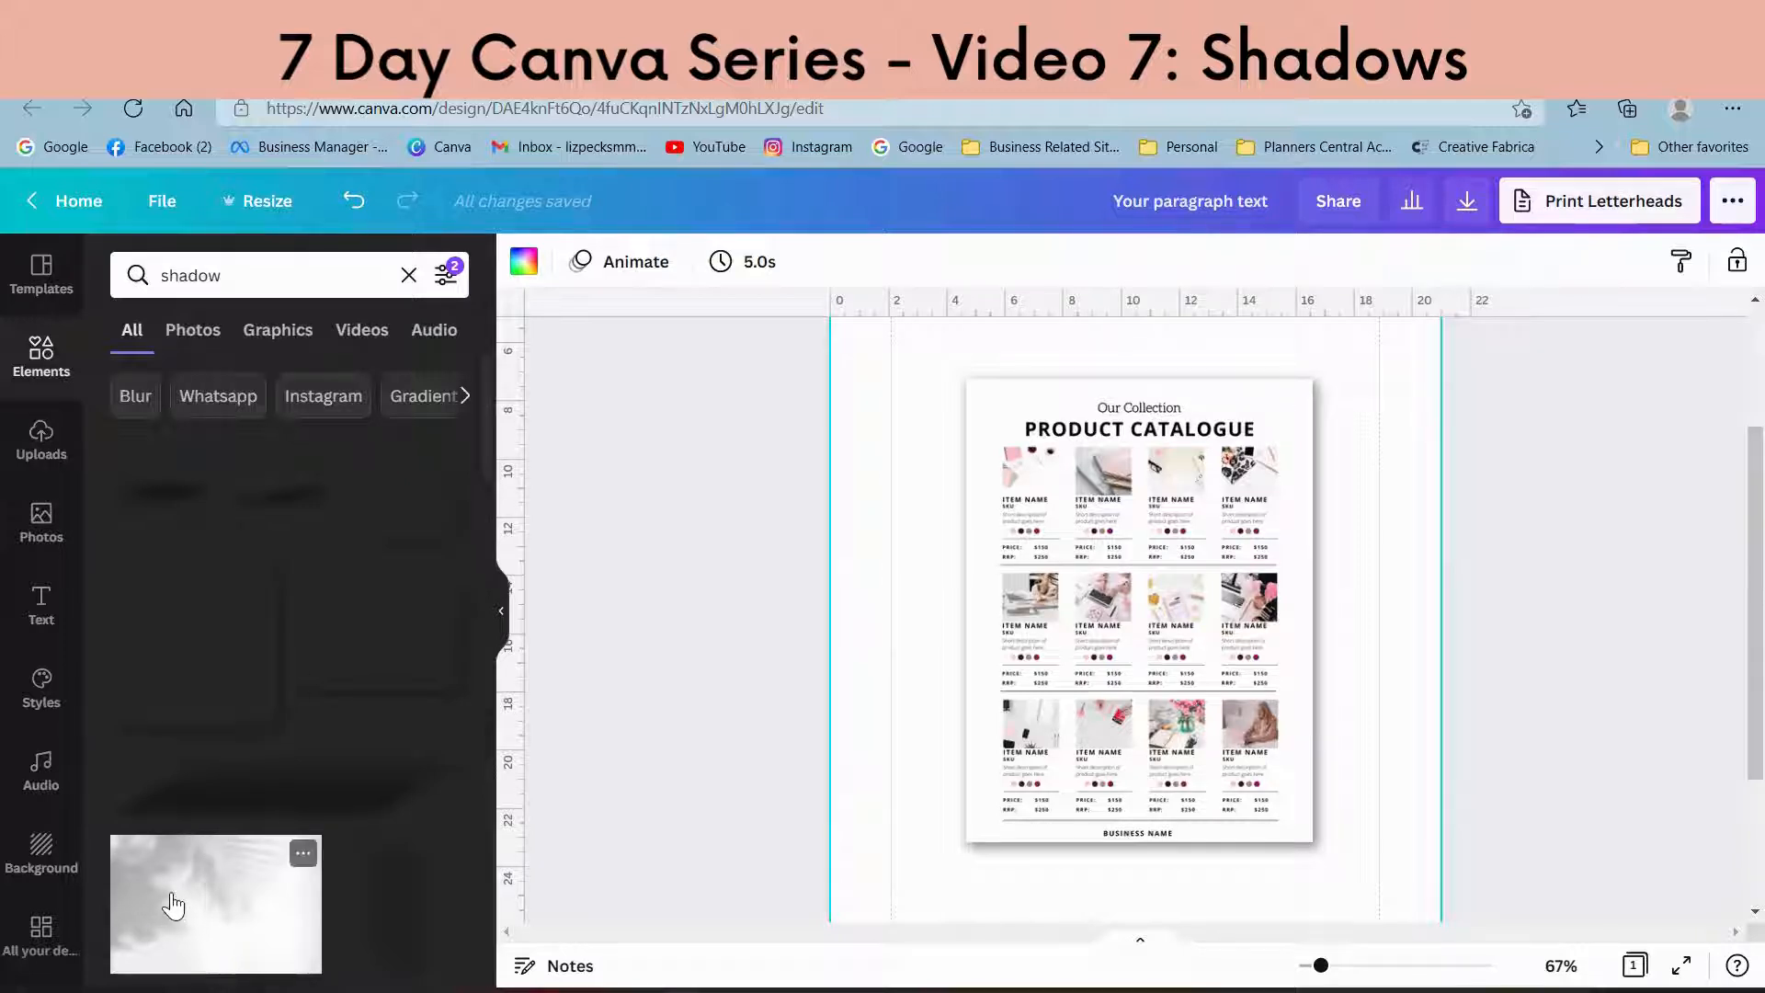
pyautogui.scroll(-4, 487, 463)
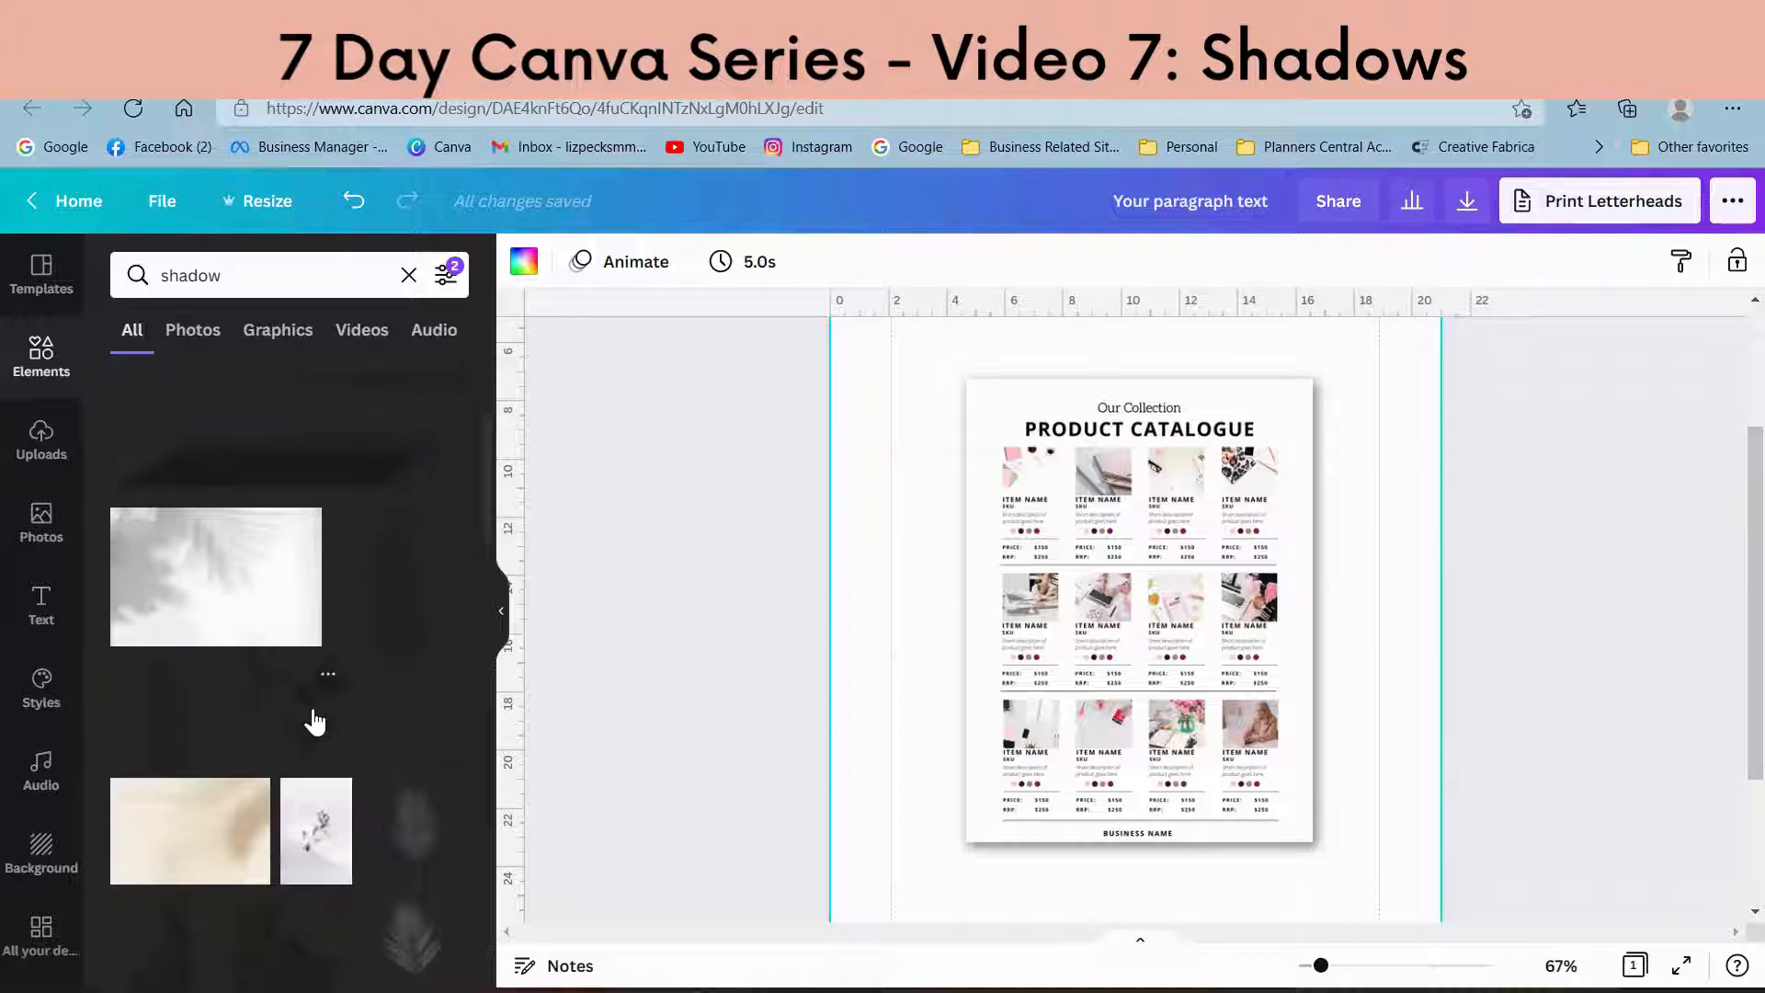
pyautogui.click(314, 722)
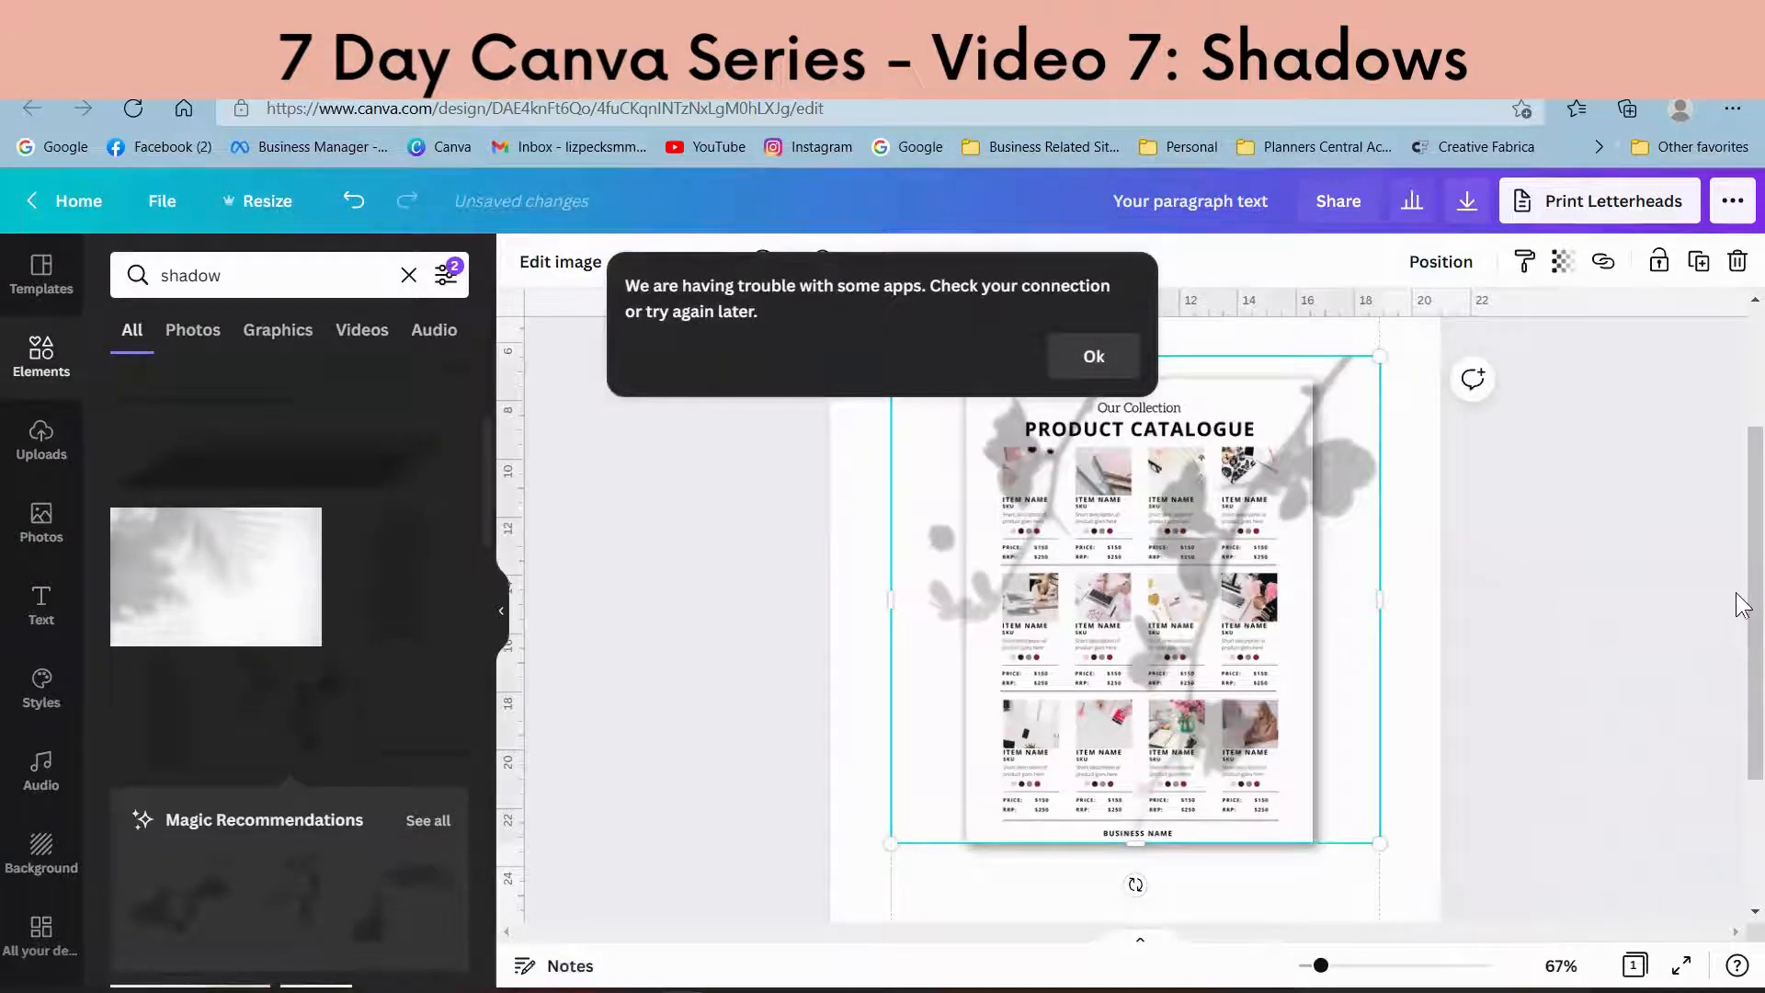
pyautogui.scroll(2, 1740, 607)
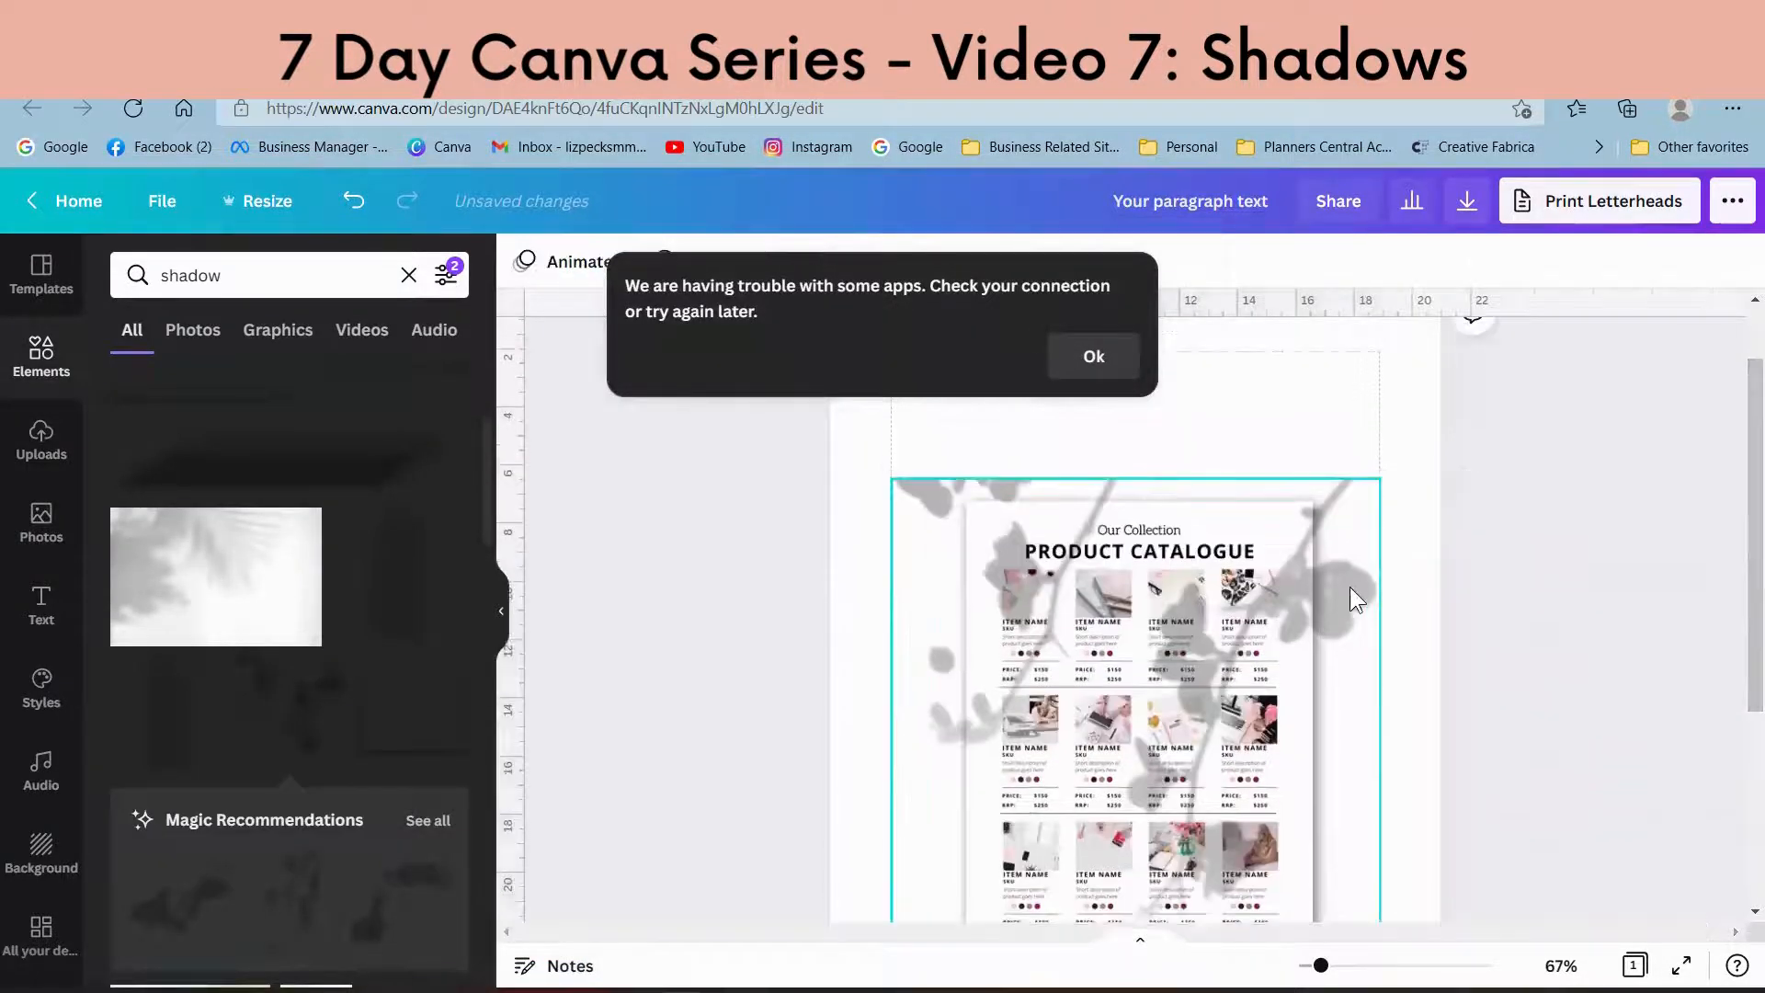
pyautogui.moveTo(1350, 586); pyautogui.dragTo(1462, 386)
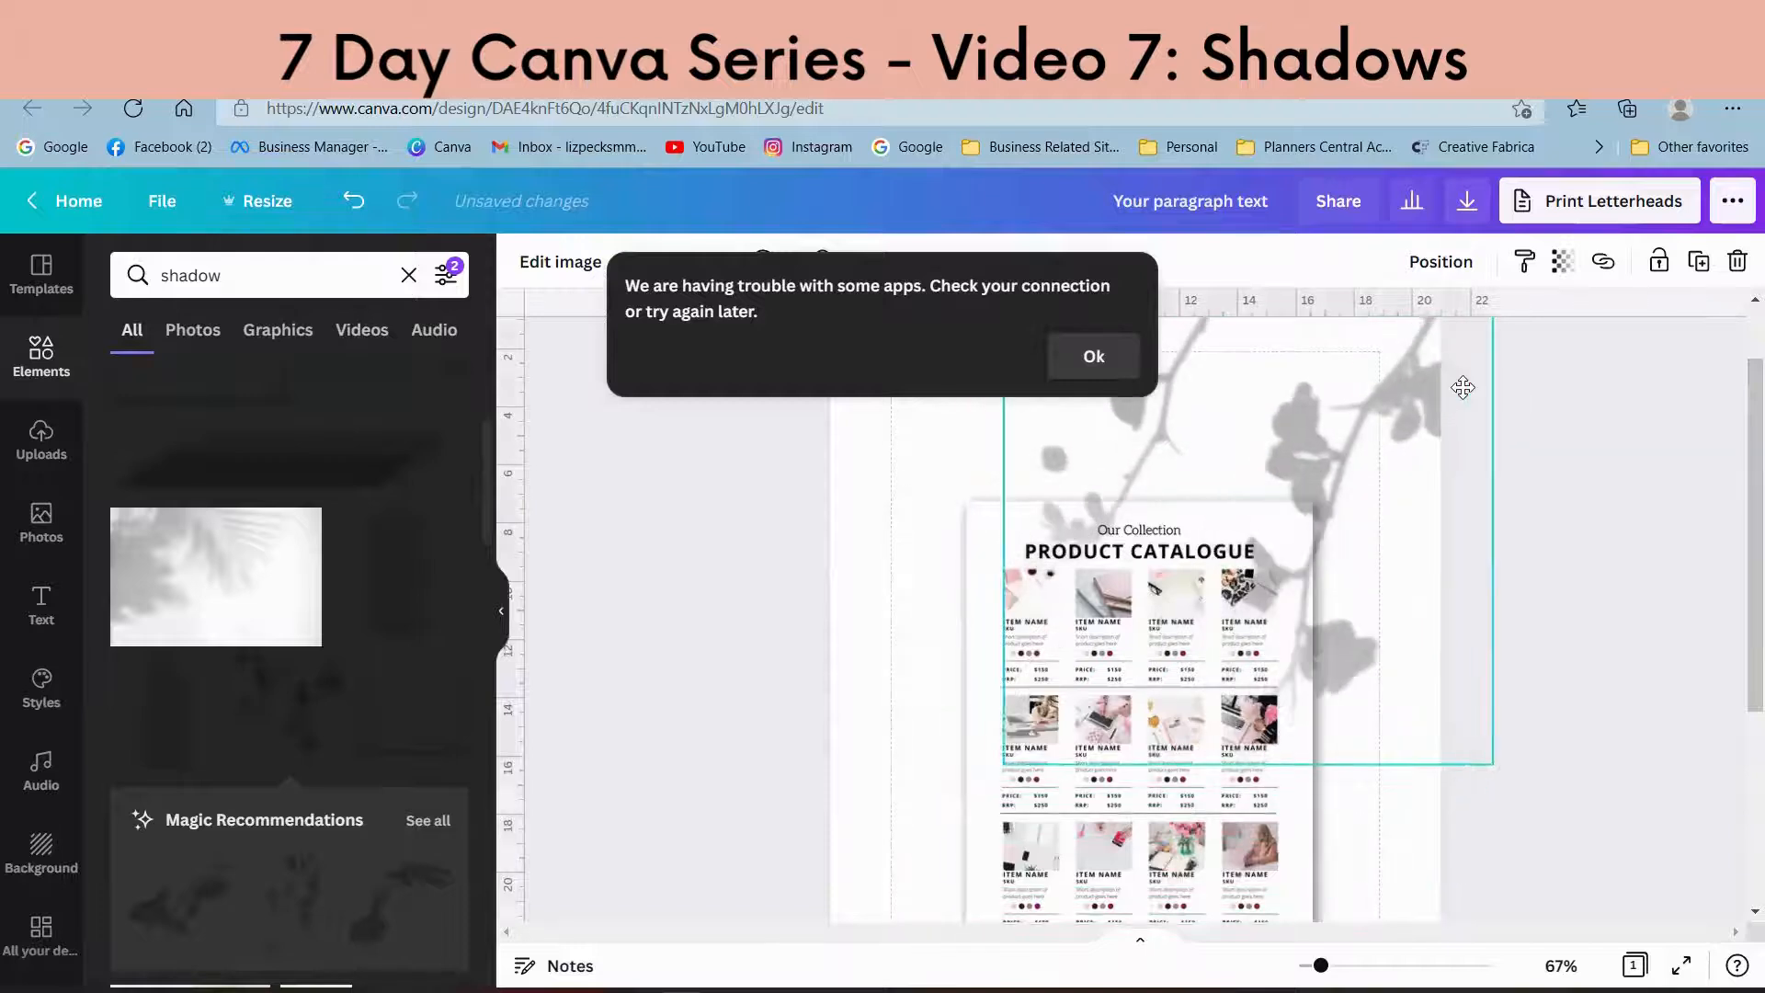
pyautogui.click(1571, 520)
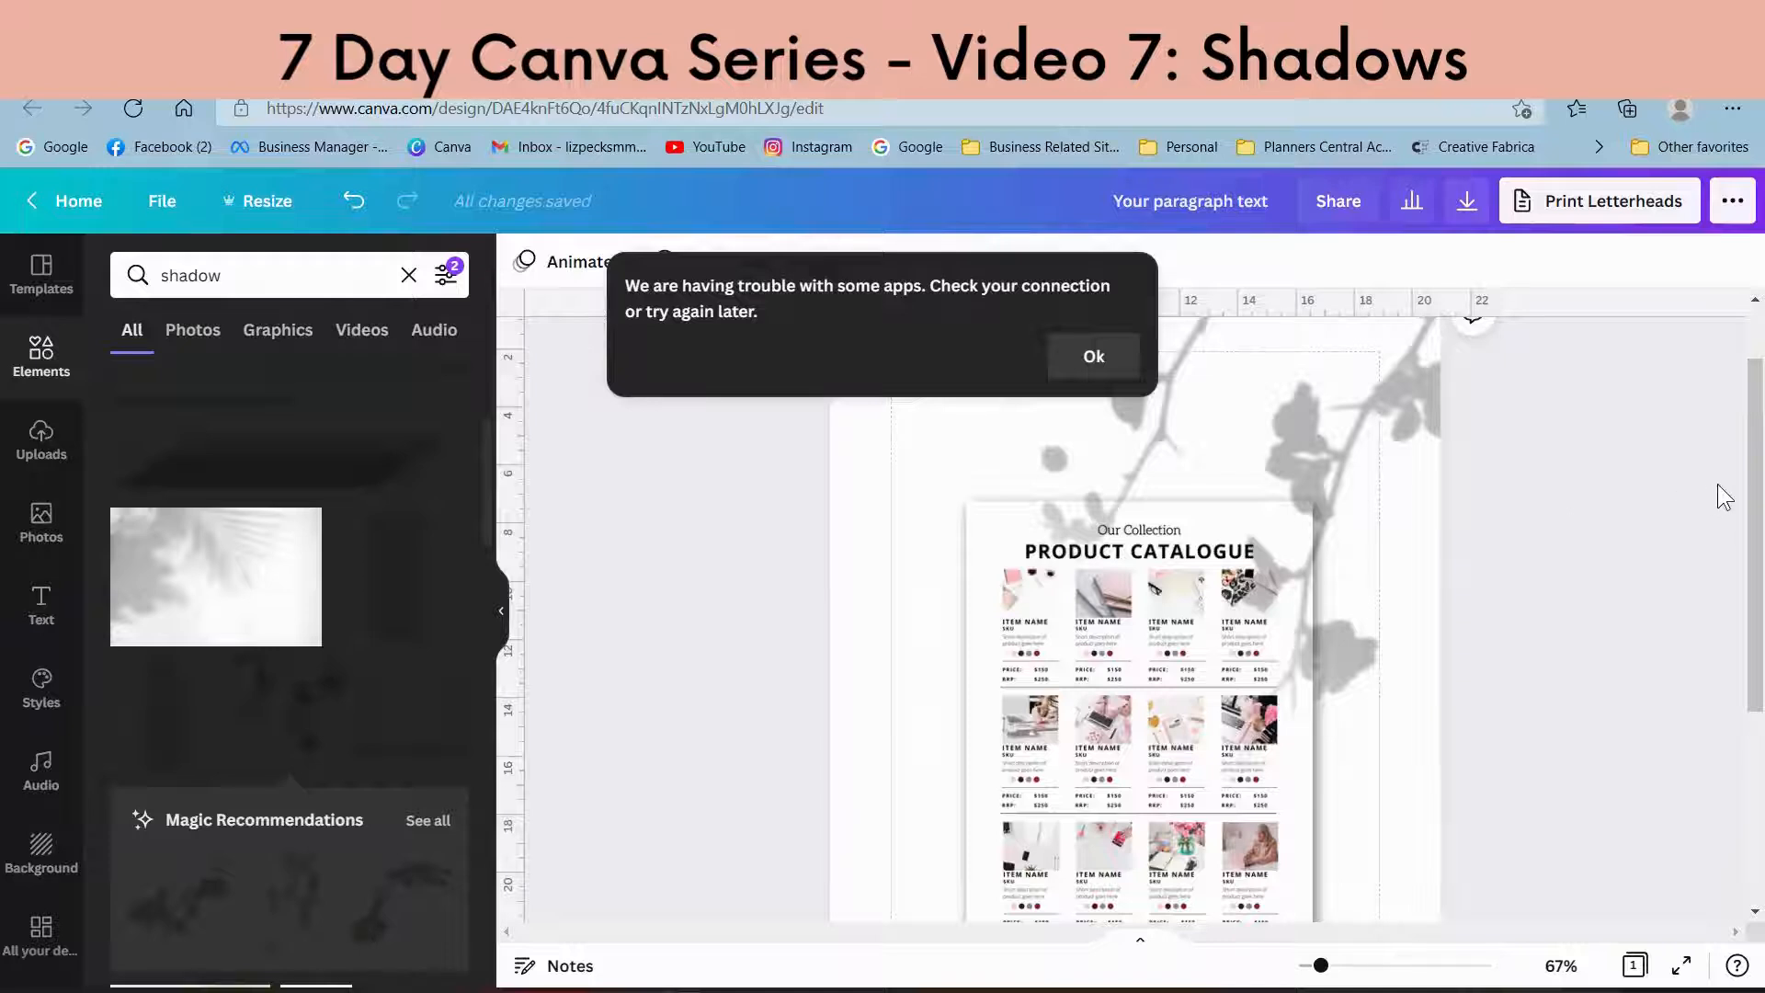
pyautogui.moveTo(1740, 487)
pyautogui.mouseDown()
pyautogui.moveTo(1737, 682)
pyautogui.moveTo(1742, 423)
pyautogui.moveTo(1741, 591)
pyautogui.moveTo(1737, 443)
pyautogui.moveTo(1742, 473)
pyautogui.mouseUp()
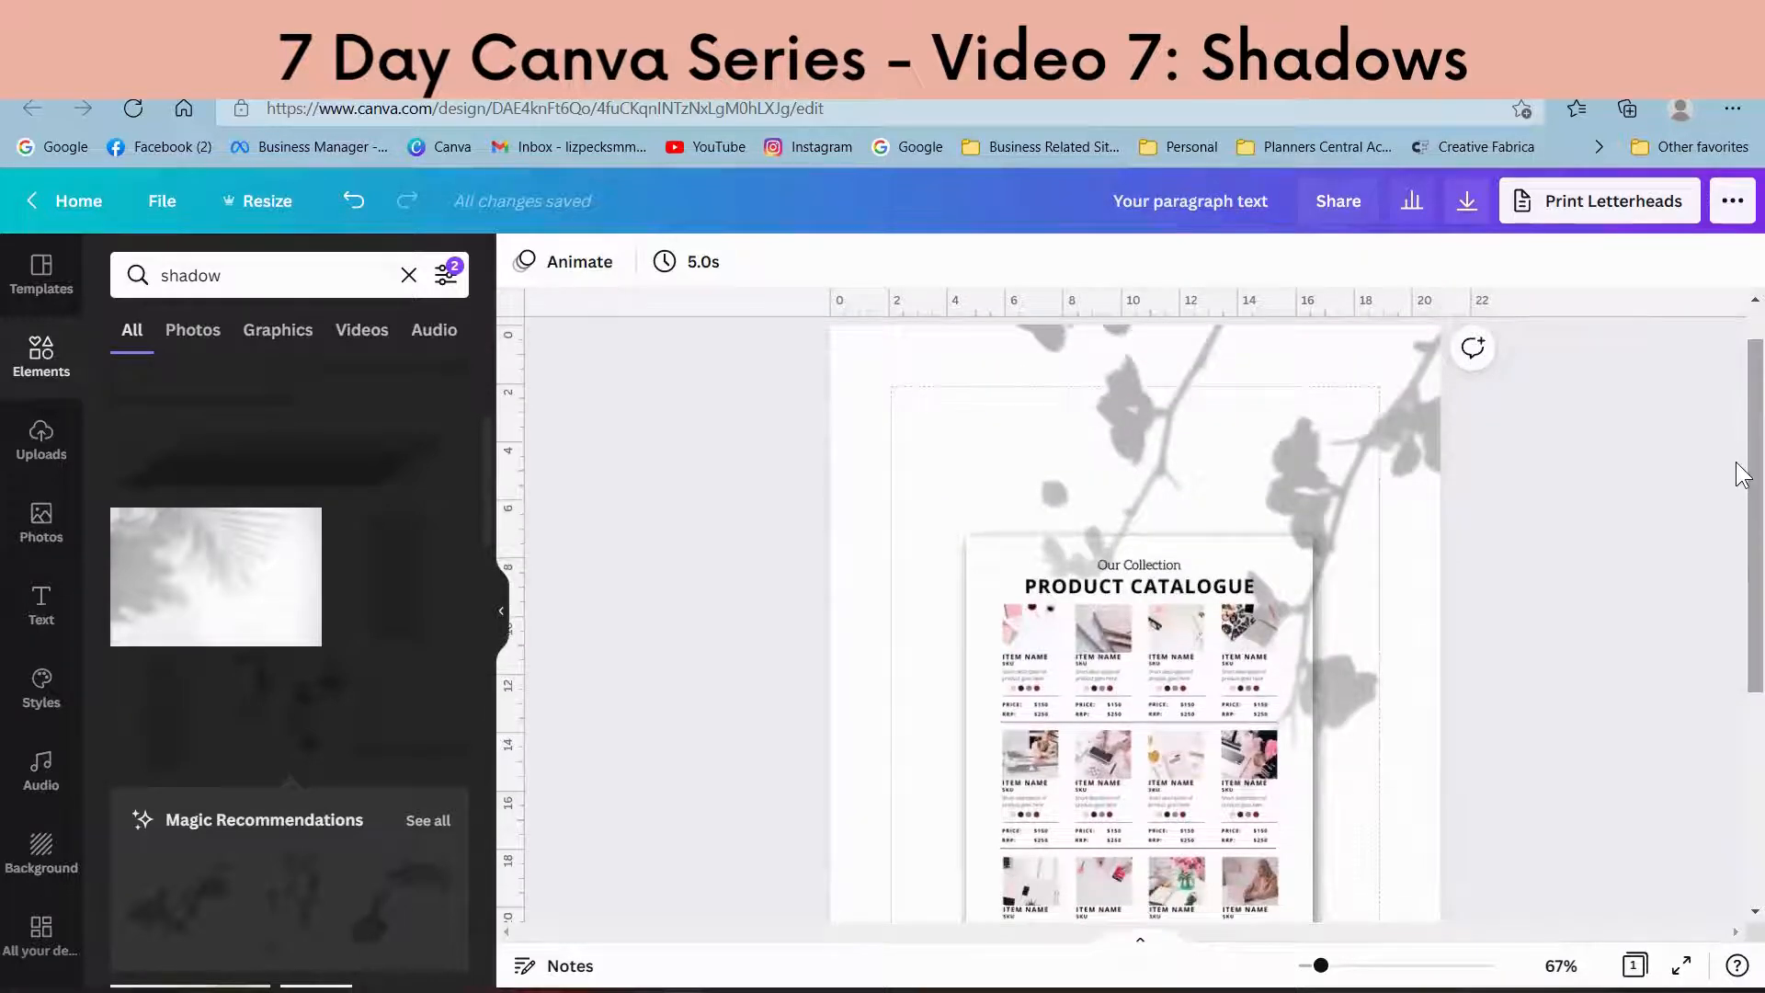